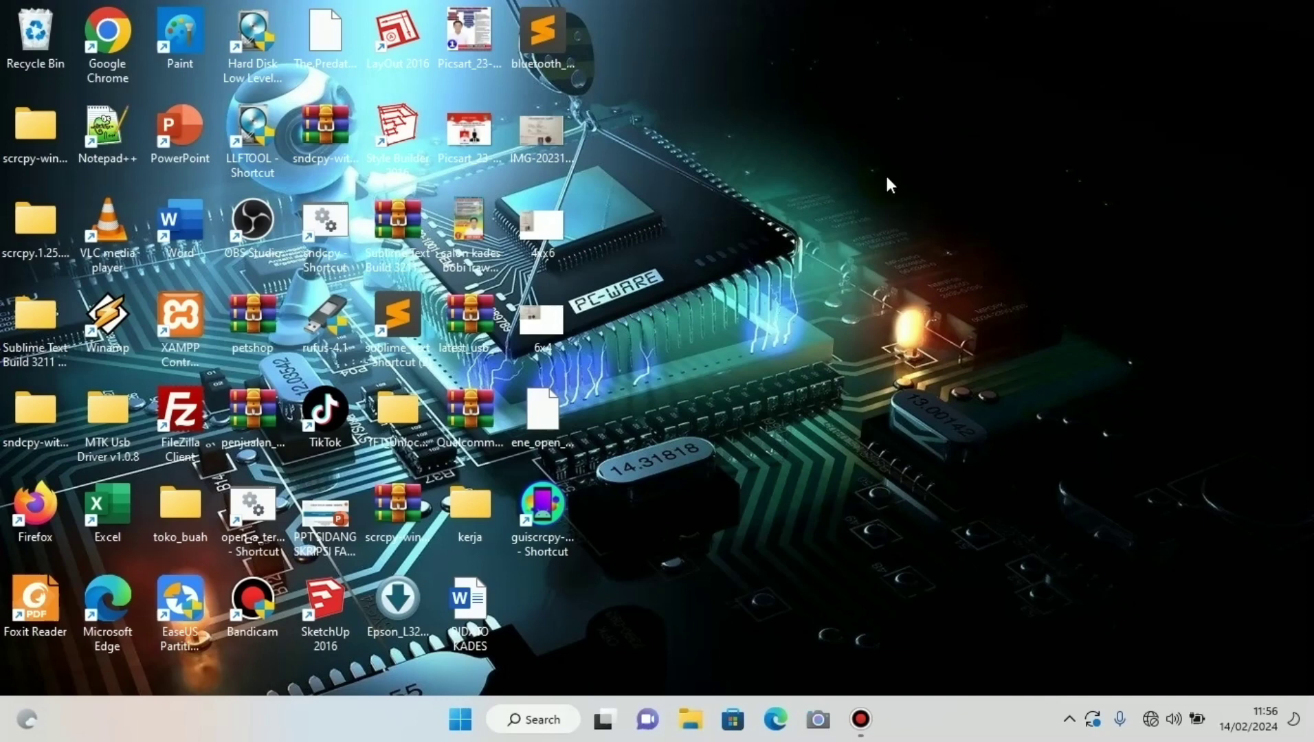
Search Windows for "settings" and open the Settings app.
left_click(472, 711)
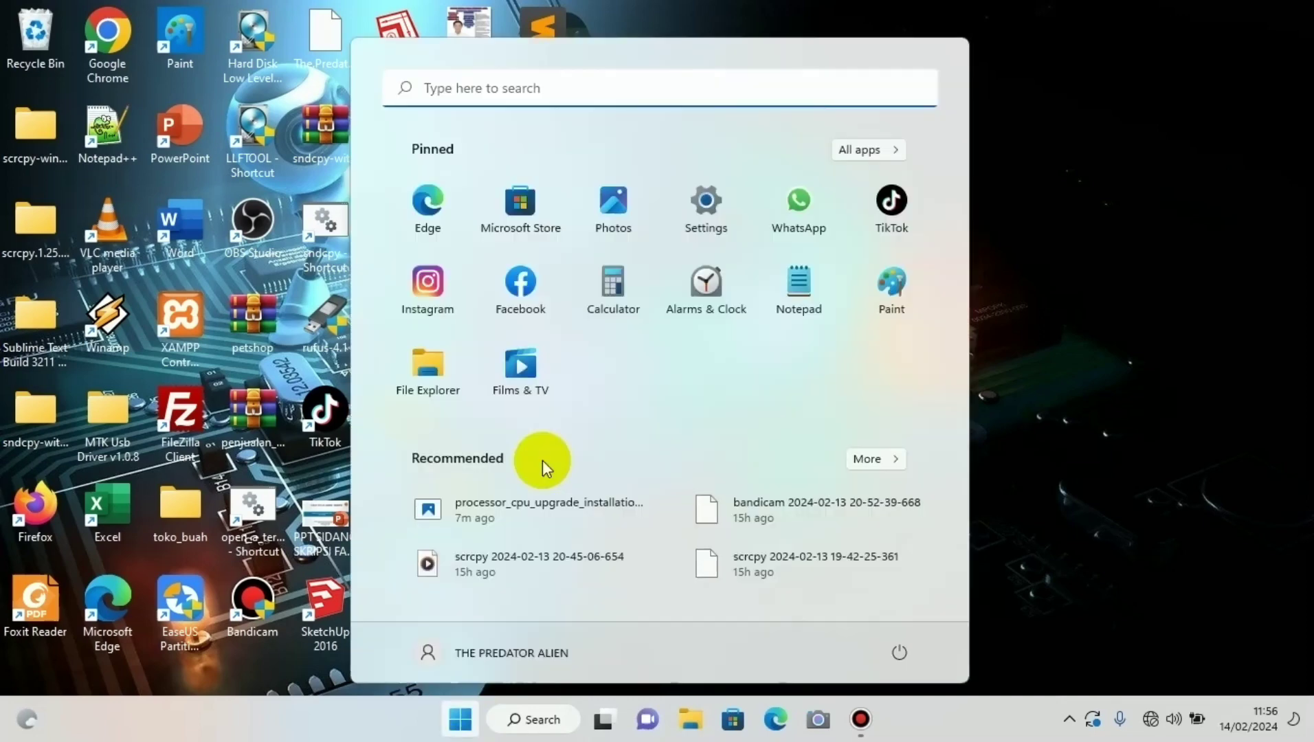
left_click(392, 727)
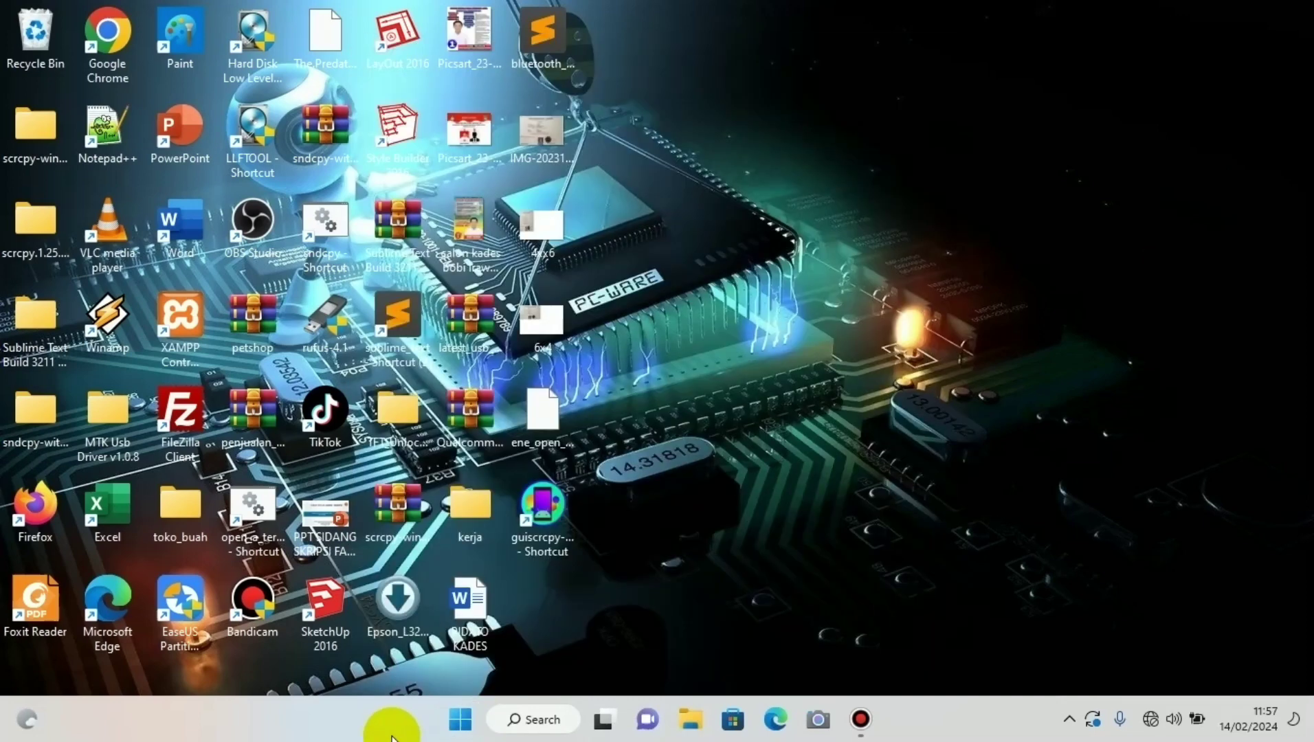
left_click(471, 728)
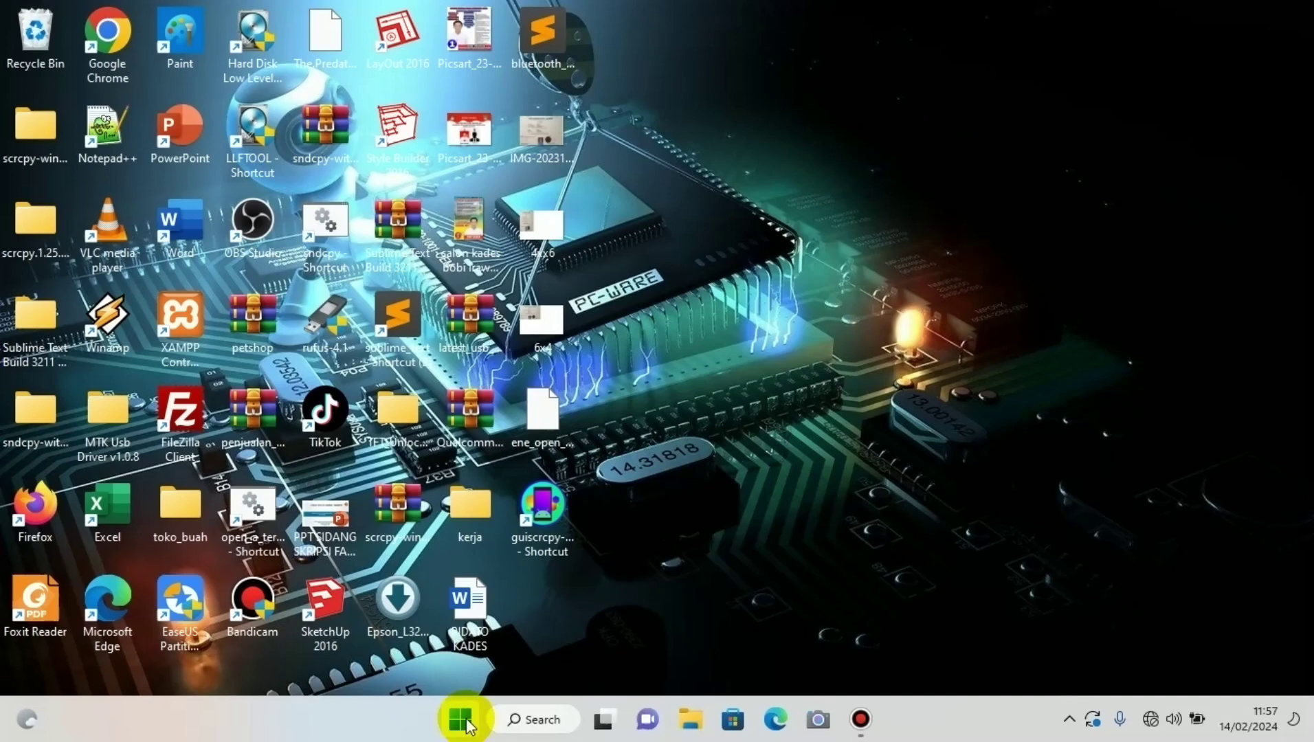
left_click(467, 722)
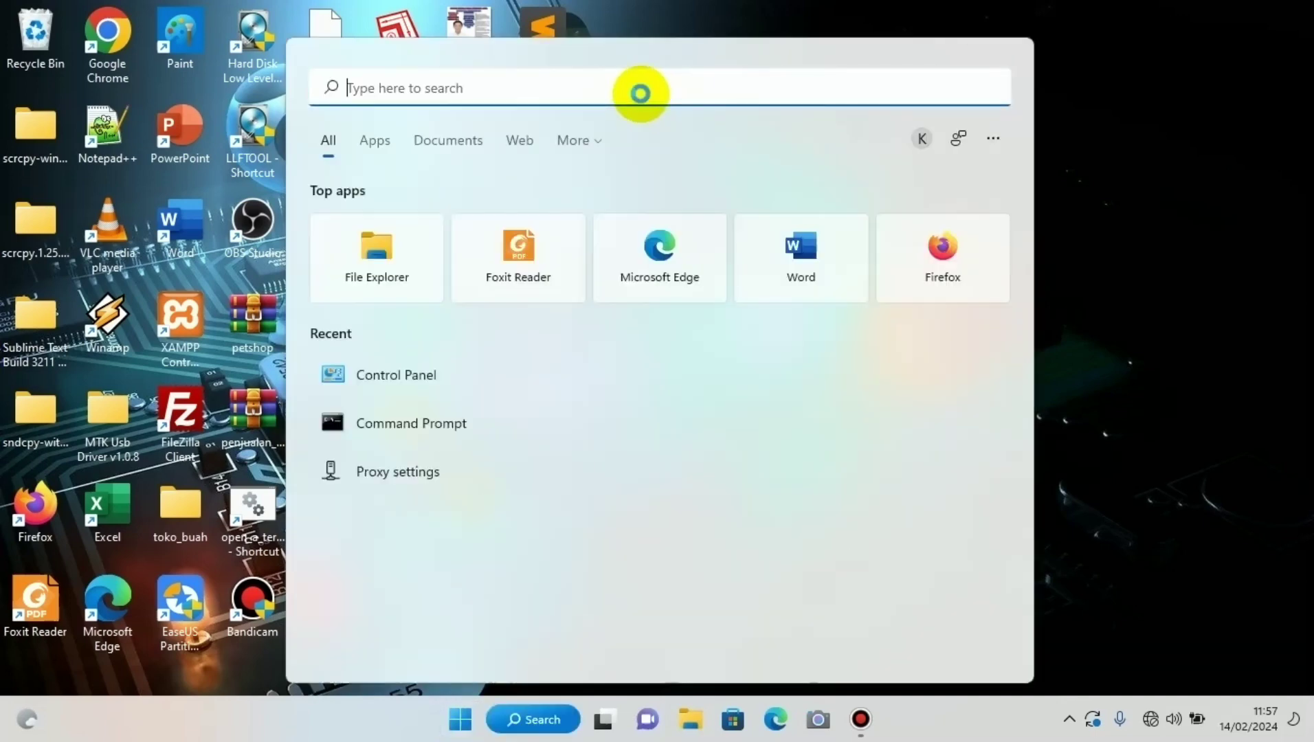
type("settings")
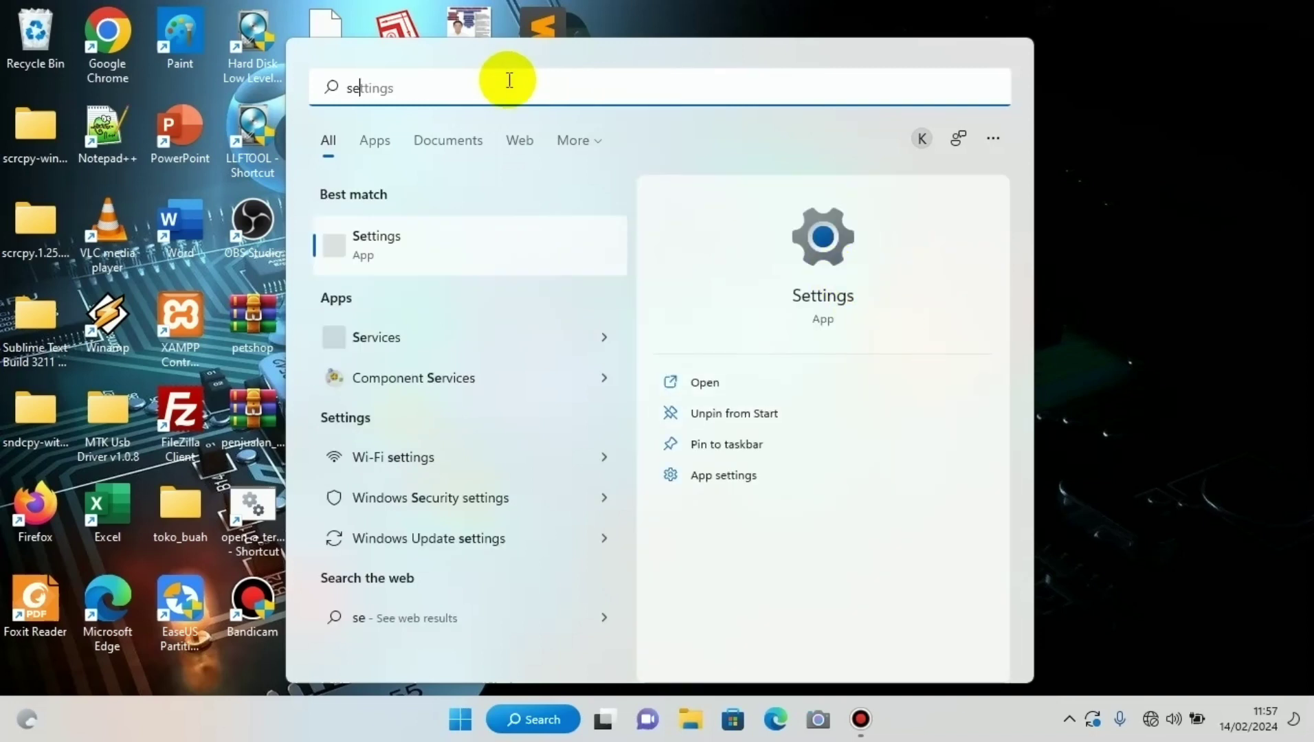
left_click(835, 258)
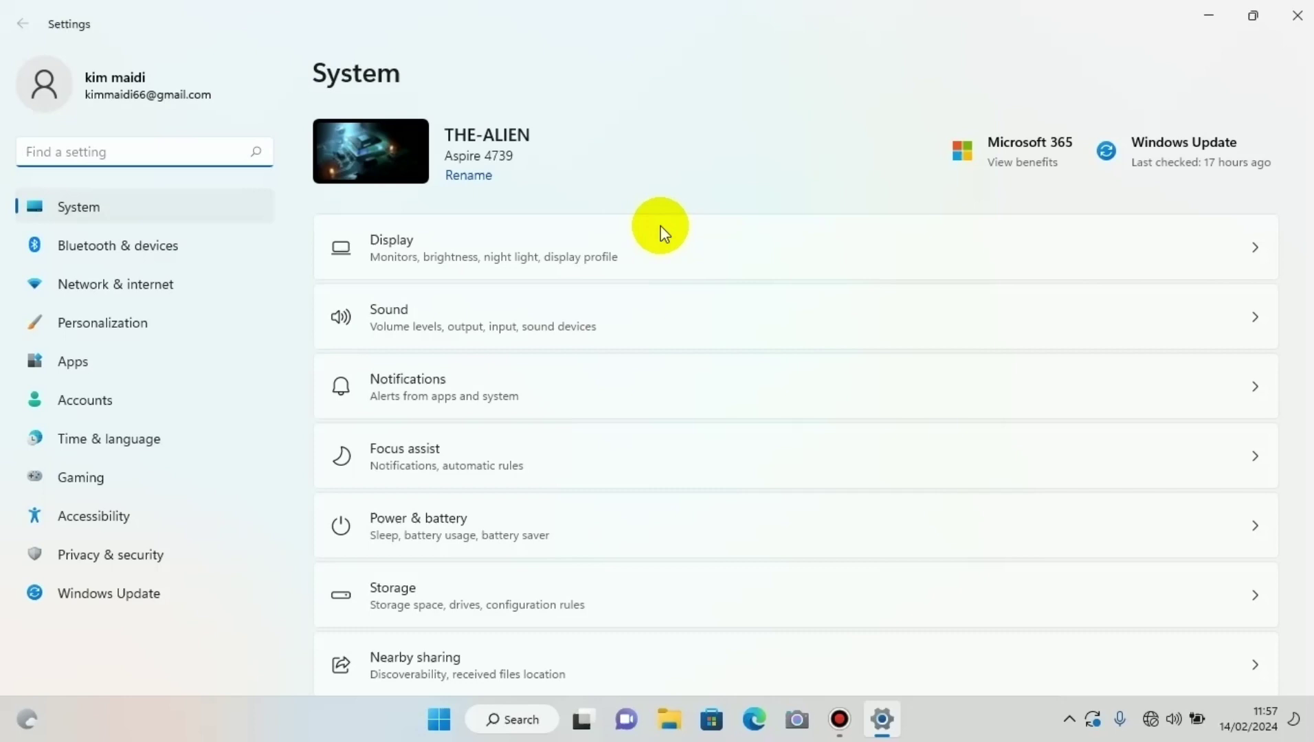
Go to the System About page and open the Advanced system settings.
left_click(81, 206)
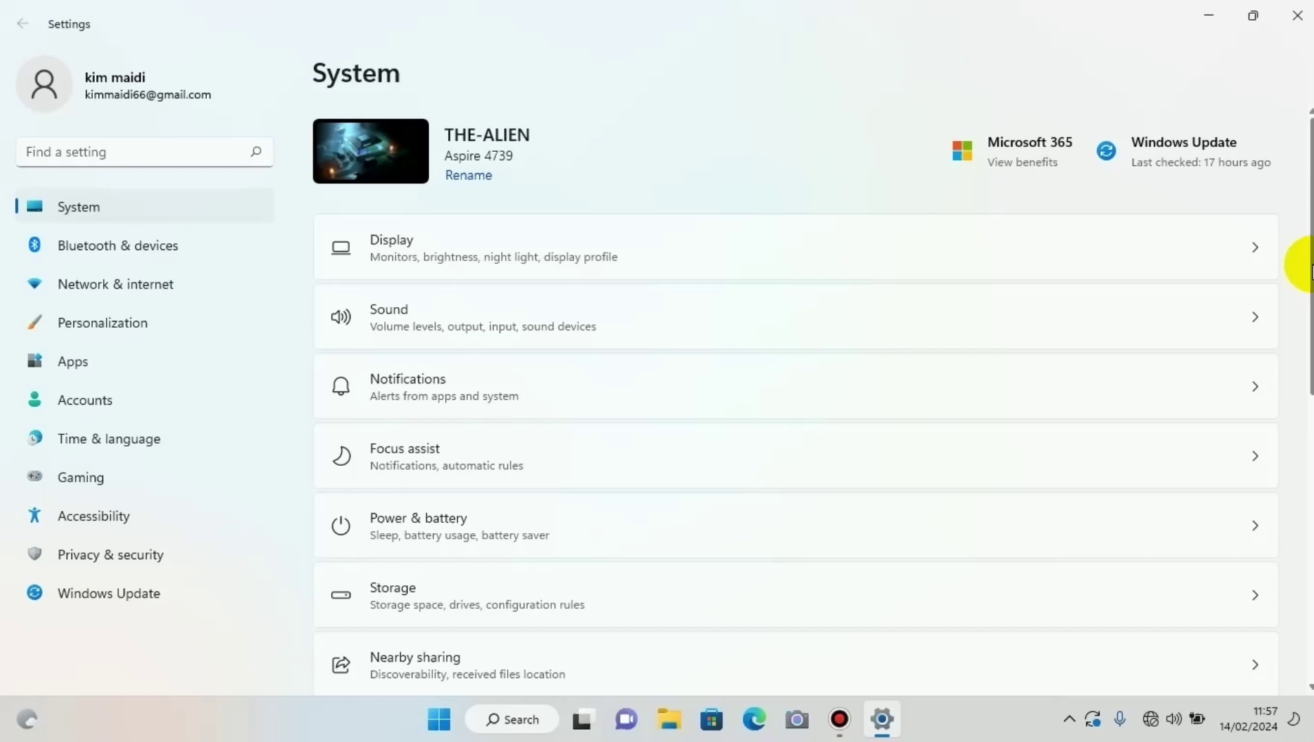
left_click_drag(1306, 265, 1306, 629)
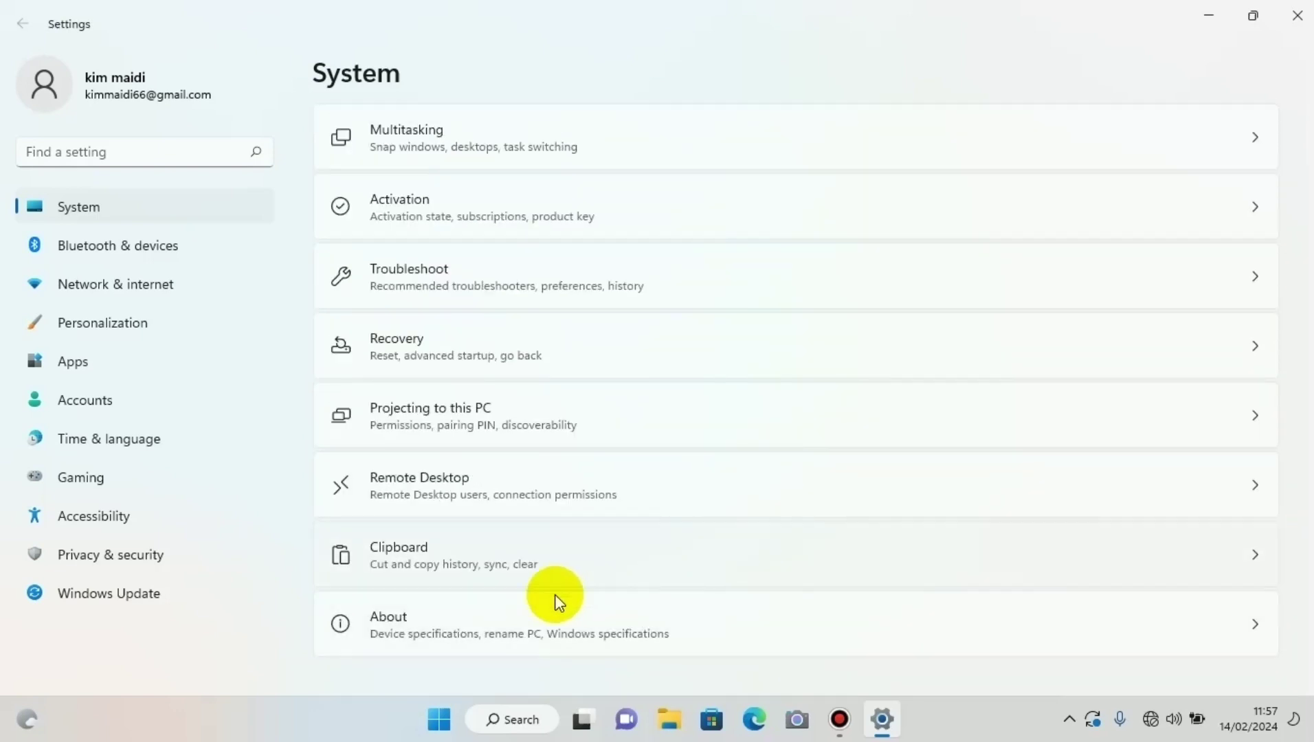
left_click(403, 619)
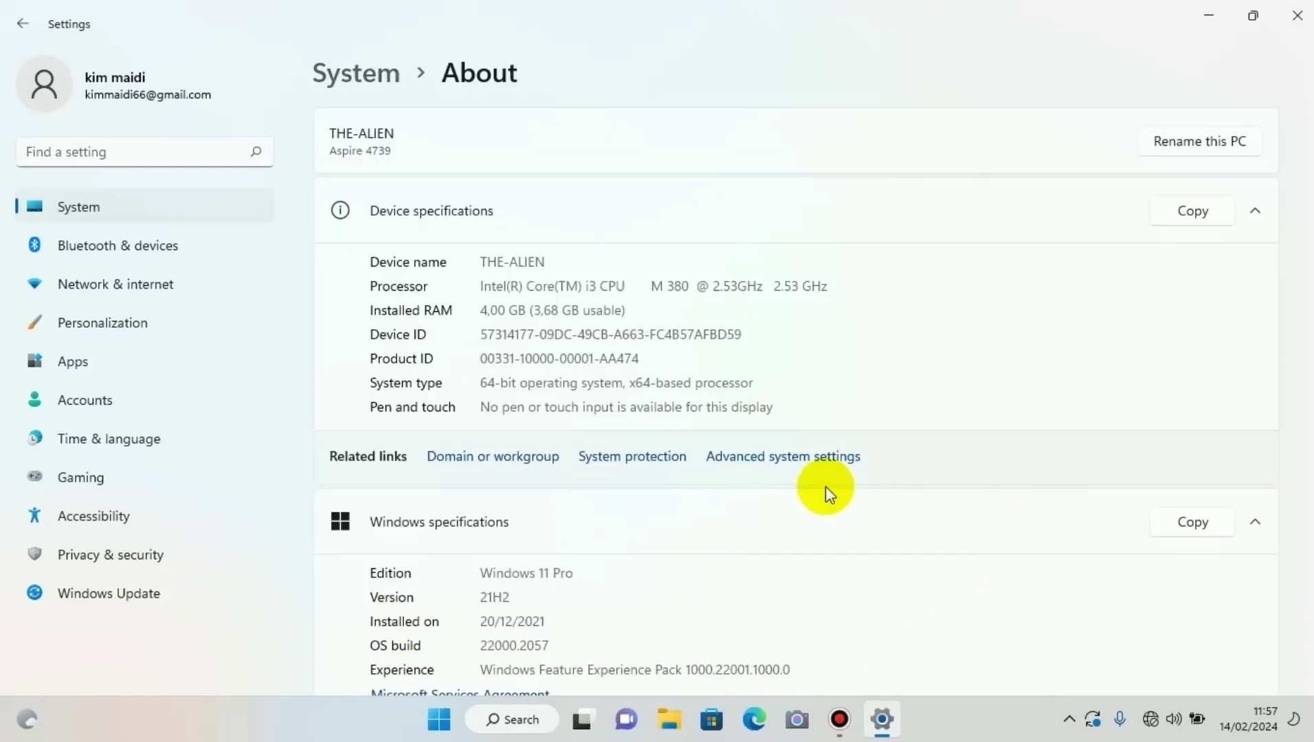
left_click(748, 459)
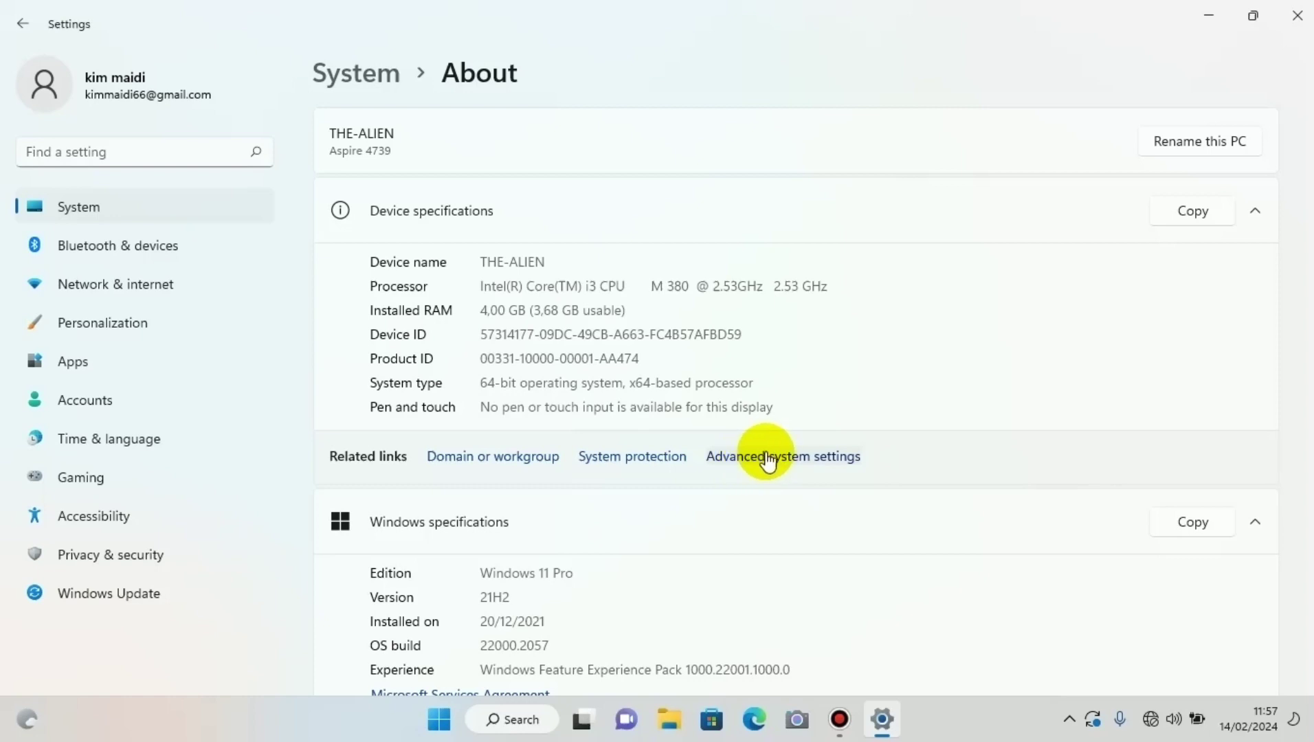
left_click(768, 458)
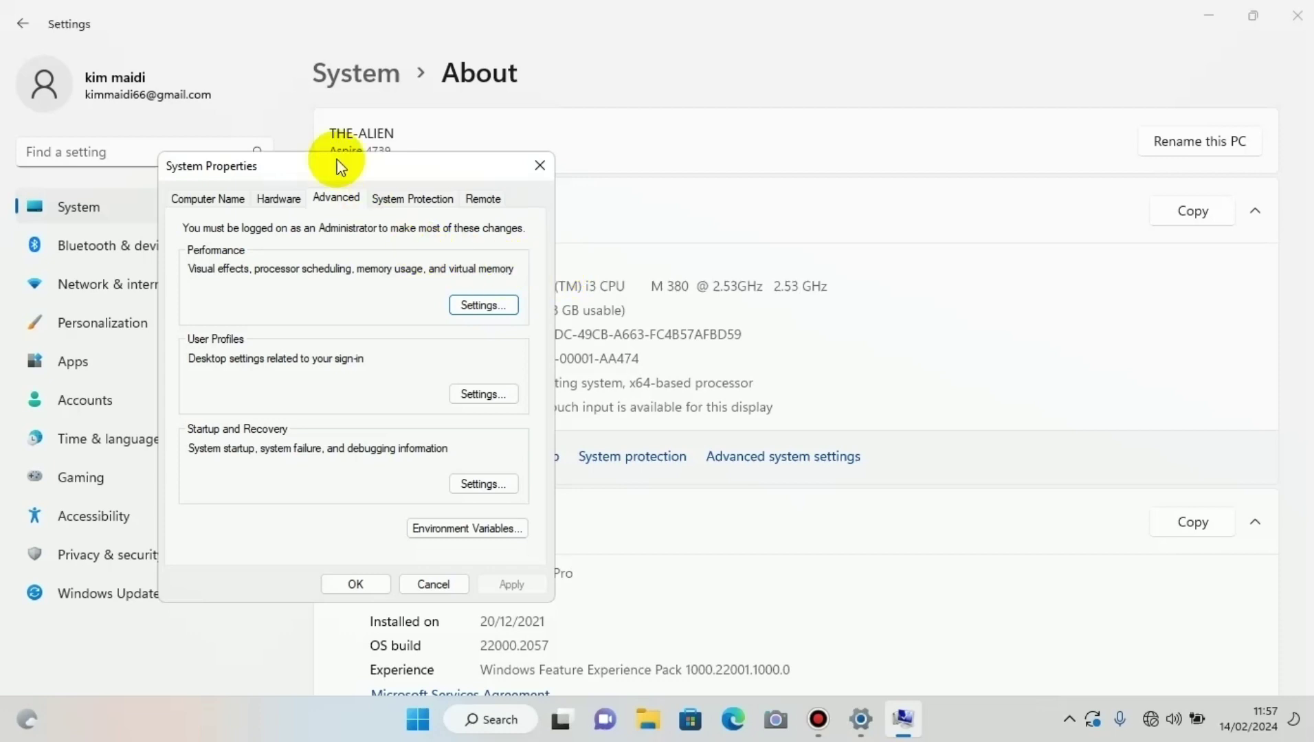
Open the advanced performance options and bring up the Virtual Memory settings for changing the paging file.
left_click(279, 198)
left_click(331, 205)
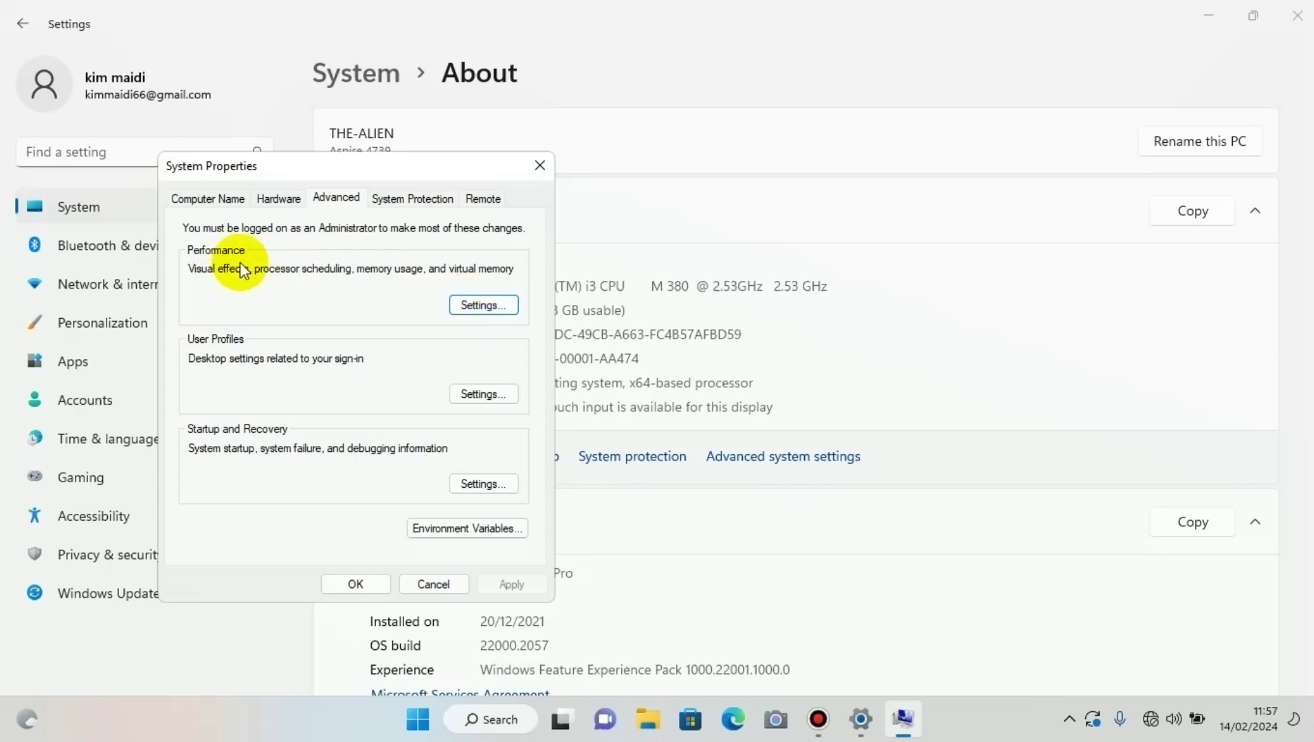
left_click(461, 316)
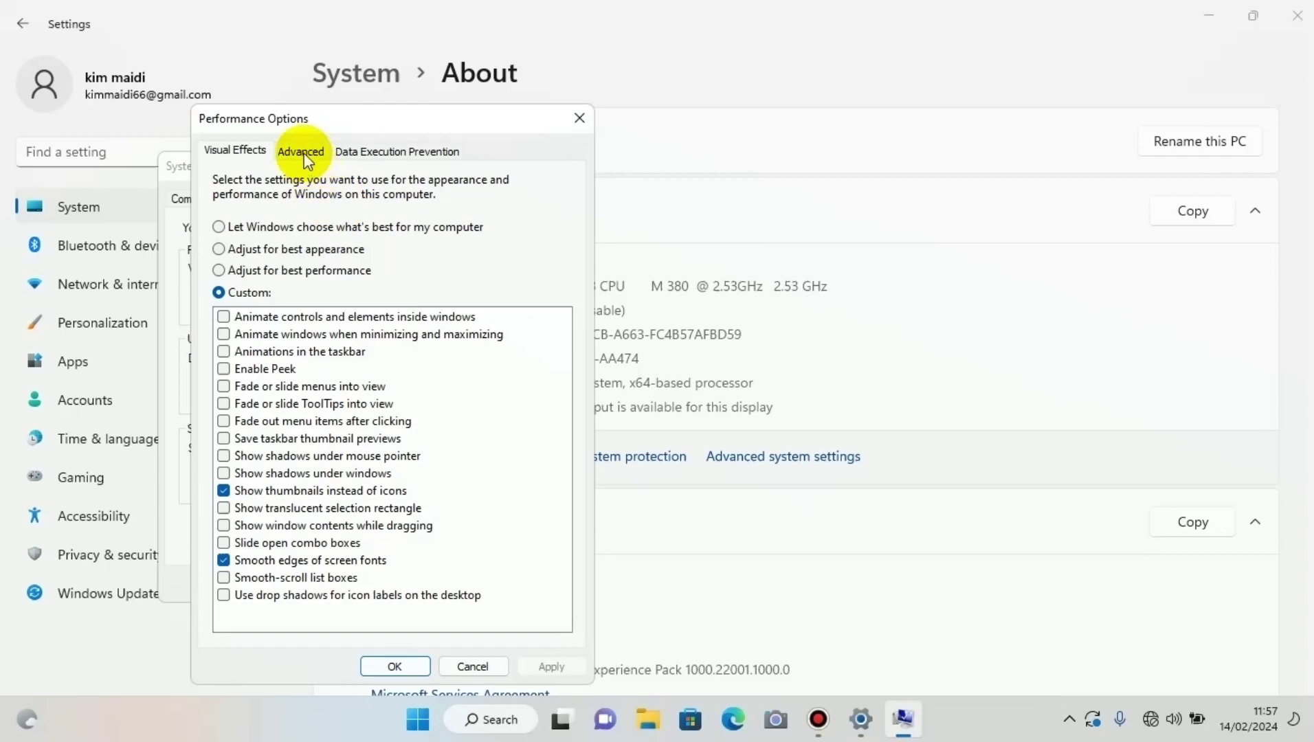
left_click(305, 154)
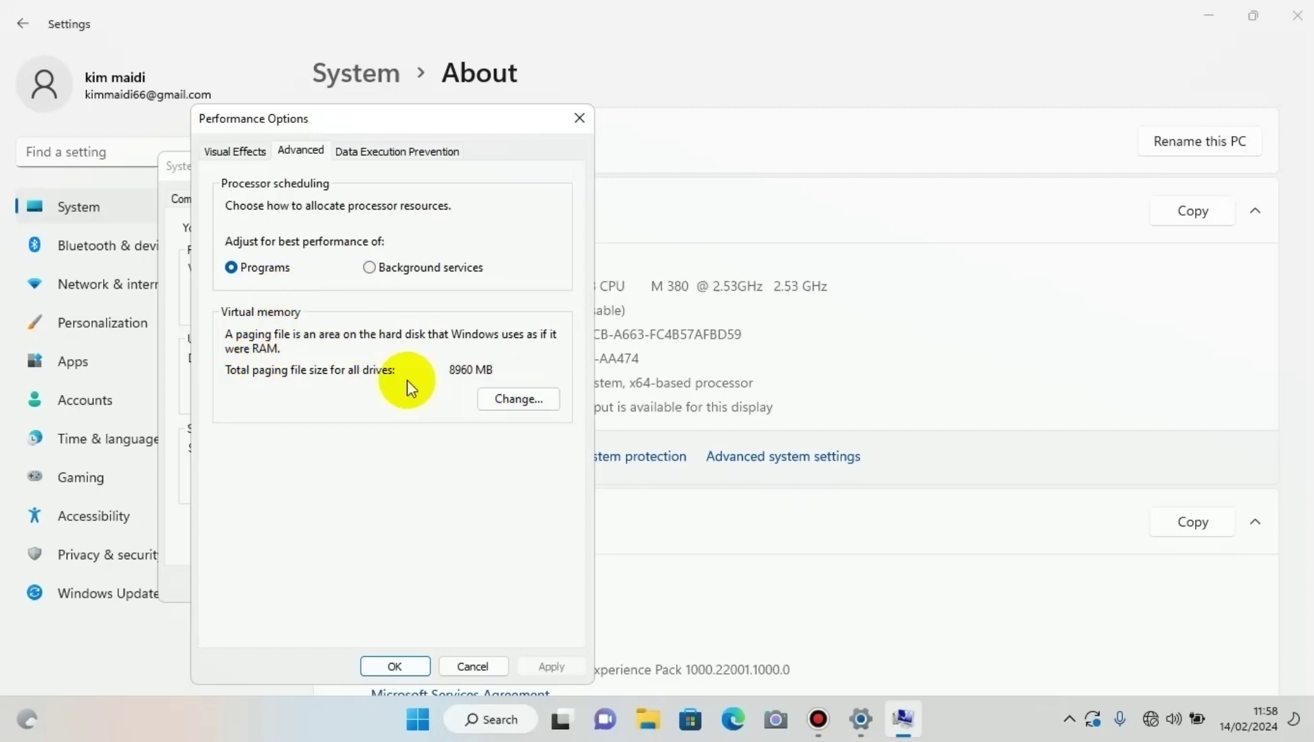
left_click(517, 405)
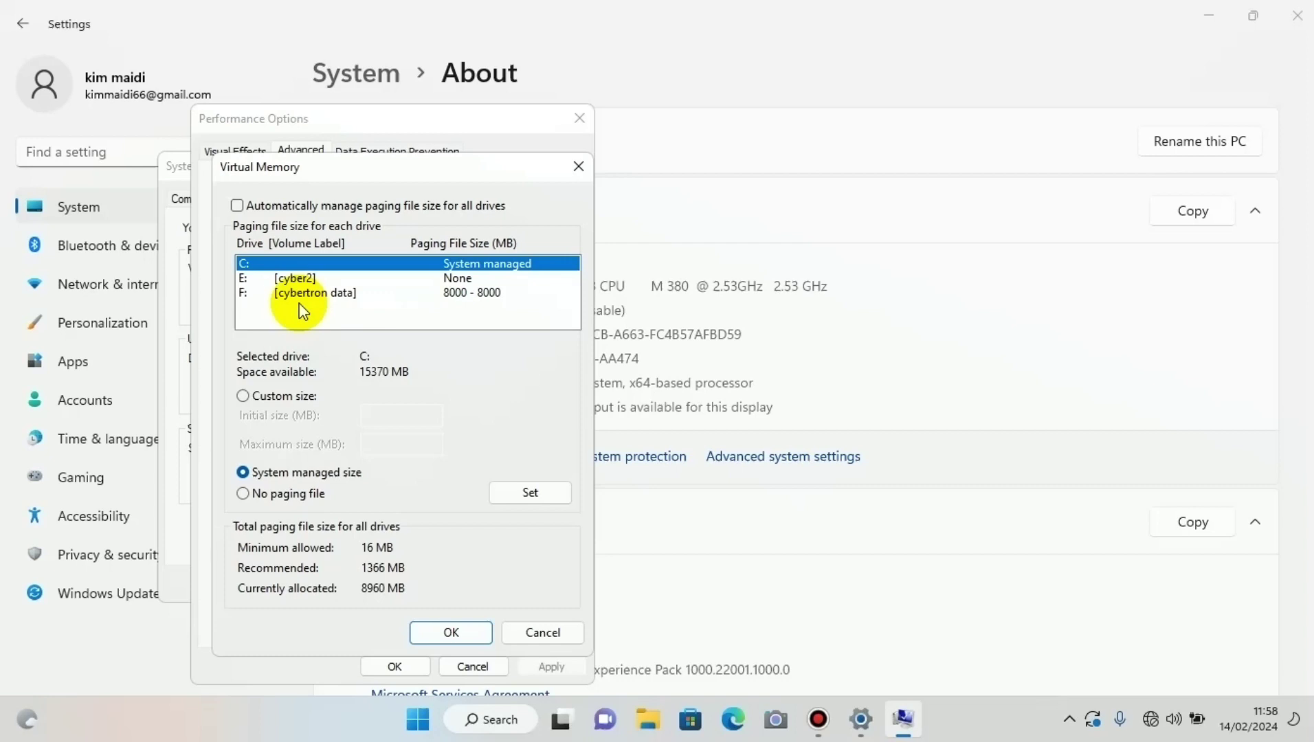
Compare the paging file settings of drives E: (cyber2) and F: (cybertron data).
left_click(300, 283)
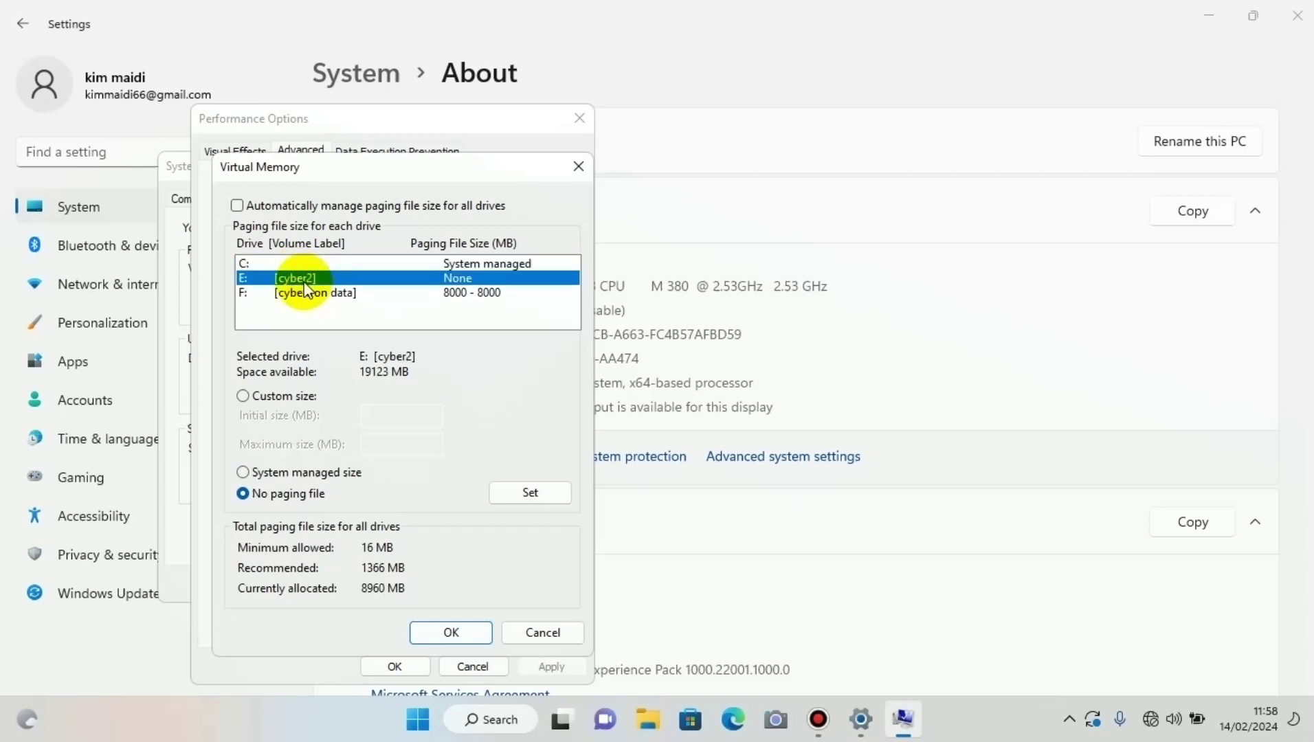
left_click(312, 293)
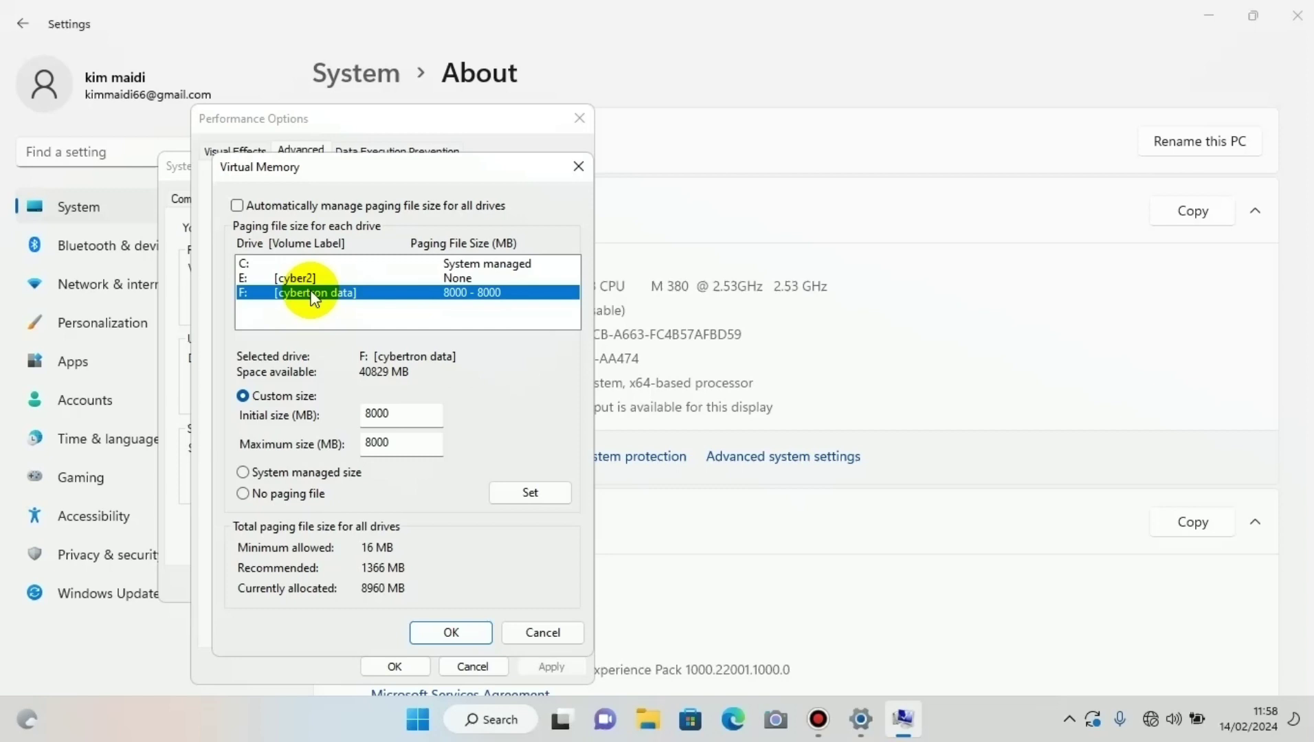
left_click(308, 278)
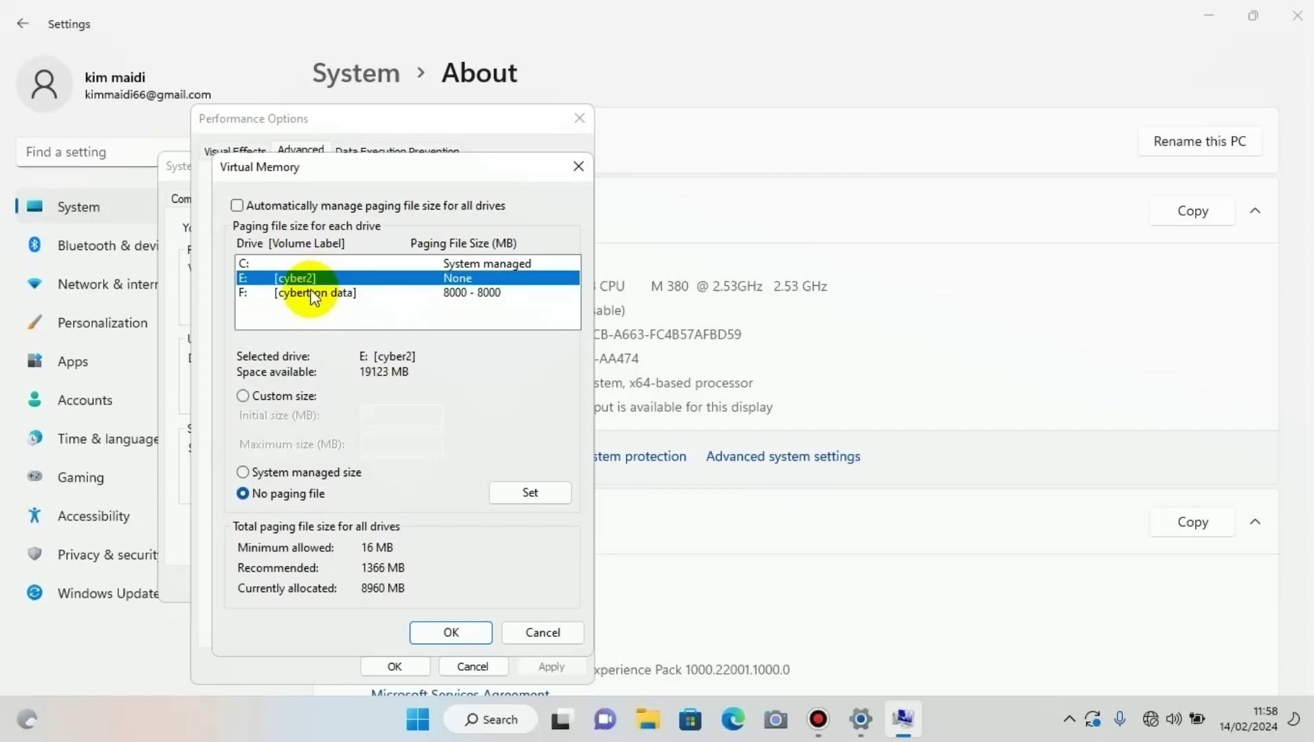
left_click(311, 294)
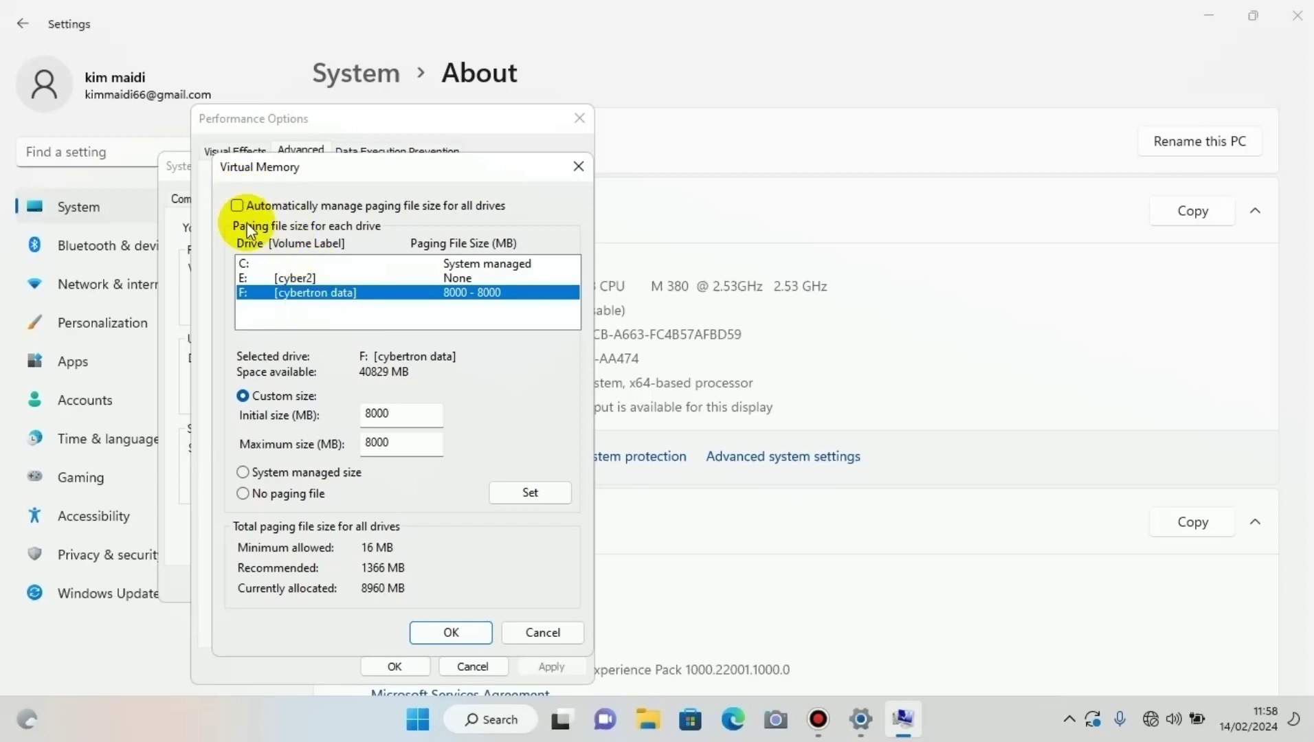
Switch automatic paging file management for all drives on and back off, and reselect drive F:.
left_click(237, 205)
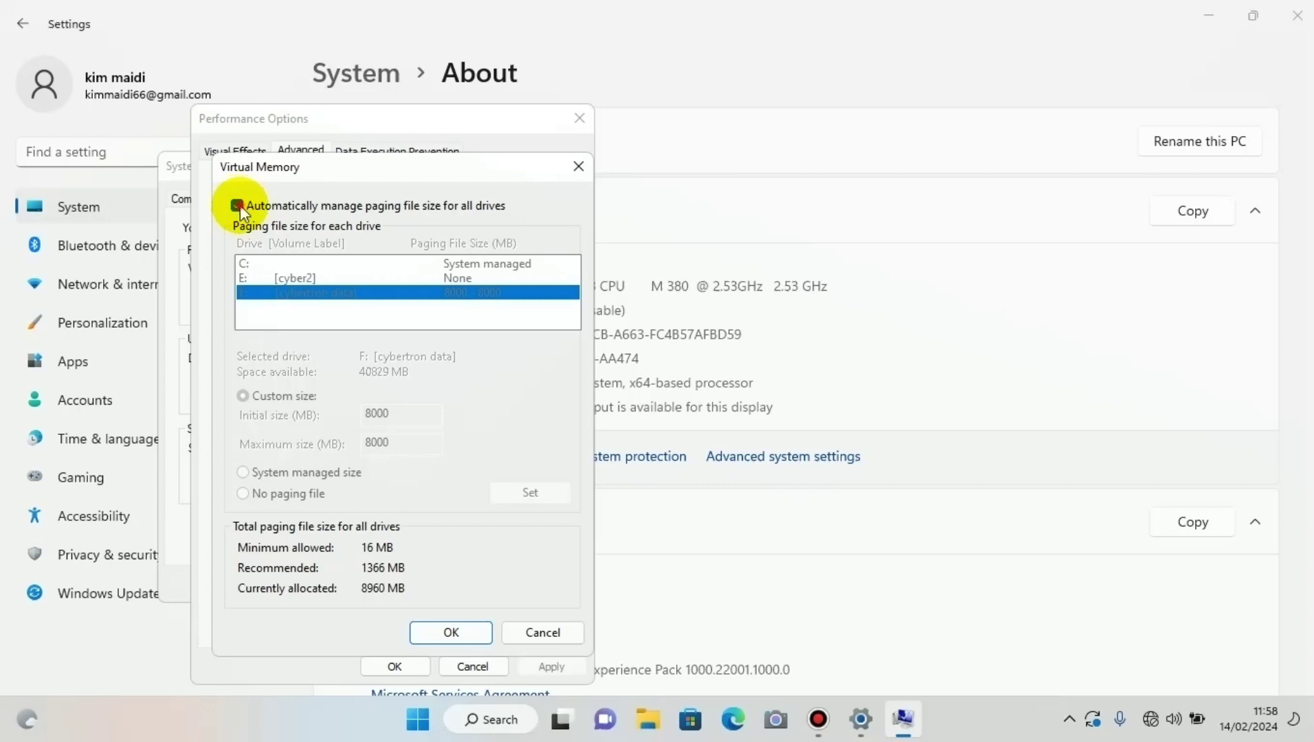
left_click(238, 206)
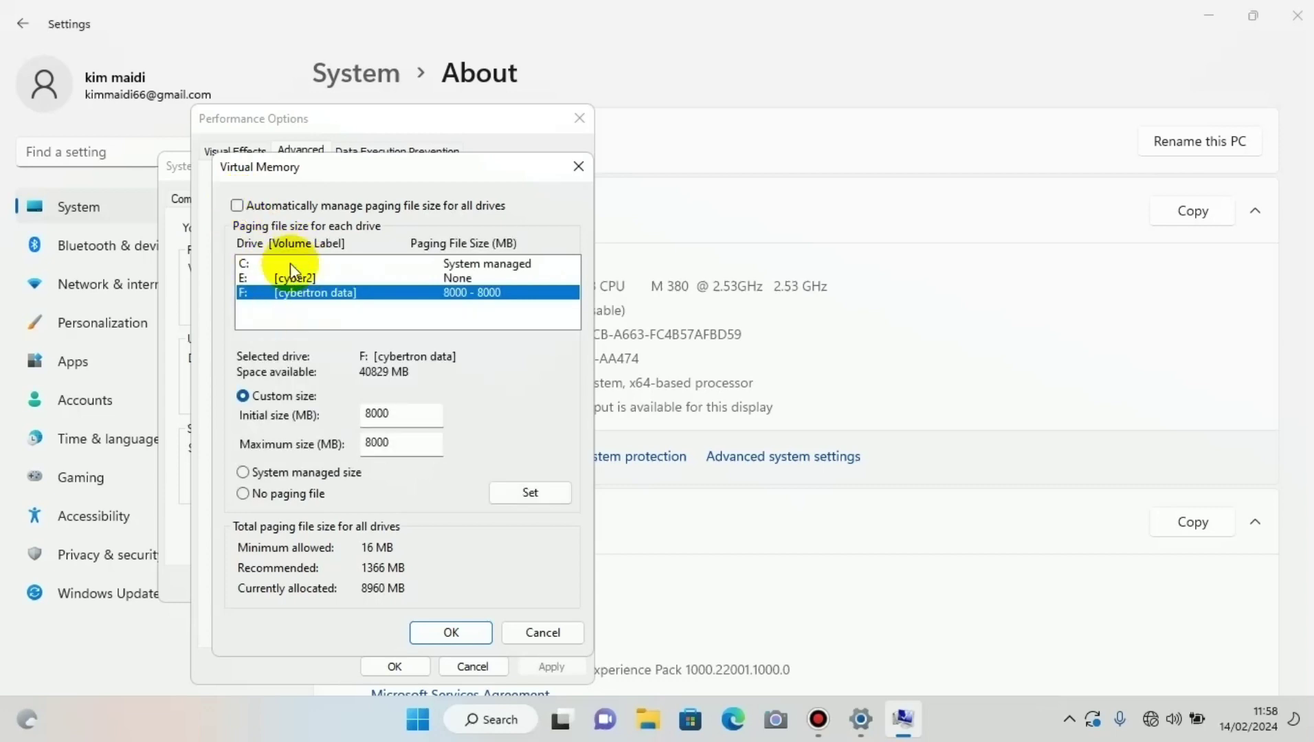
left_click(287, 281)
left_click(291, 291)
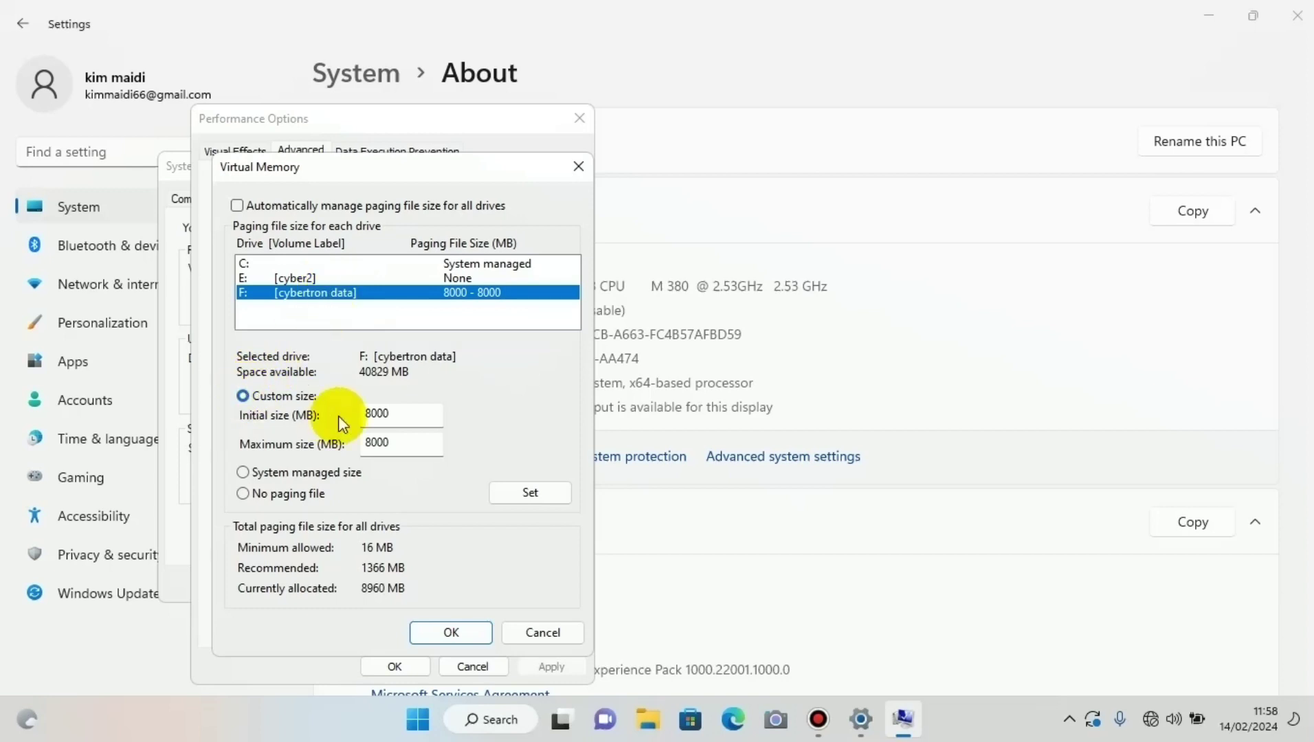
Apply a custom paging file size to drive F: with 8000 MB as both initial and maximum size, and confirm the virtual memory settings.
left_click(396, 413)
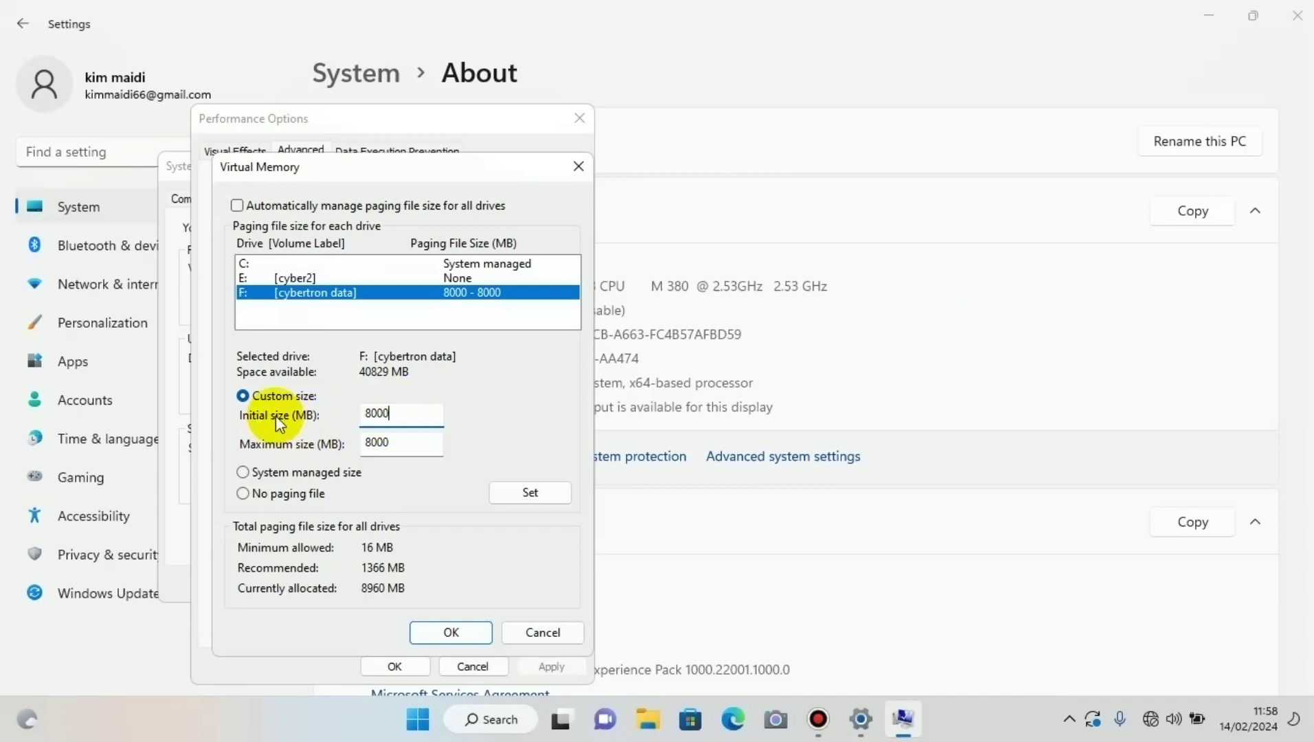
left_click(399, 442)
left_click(406, 413)
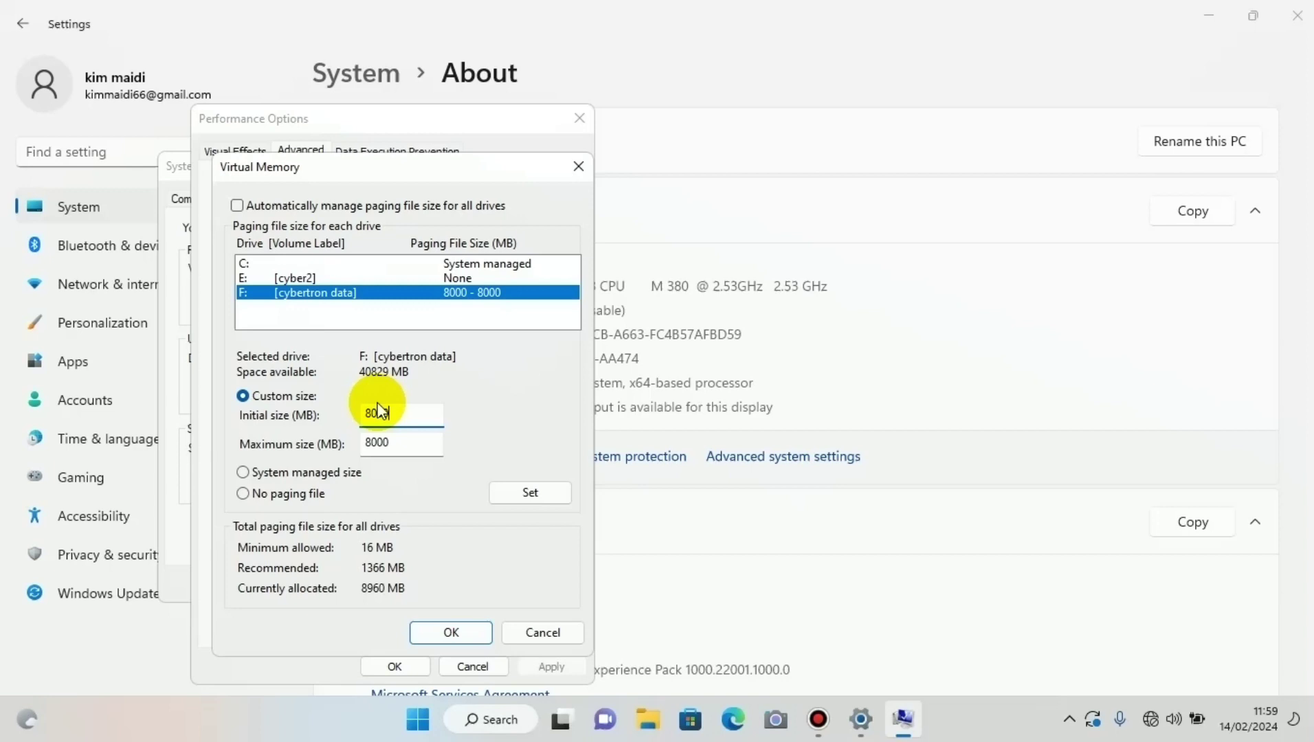
left_click(403, 444)
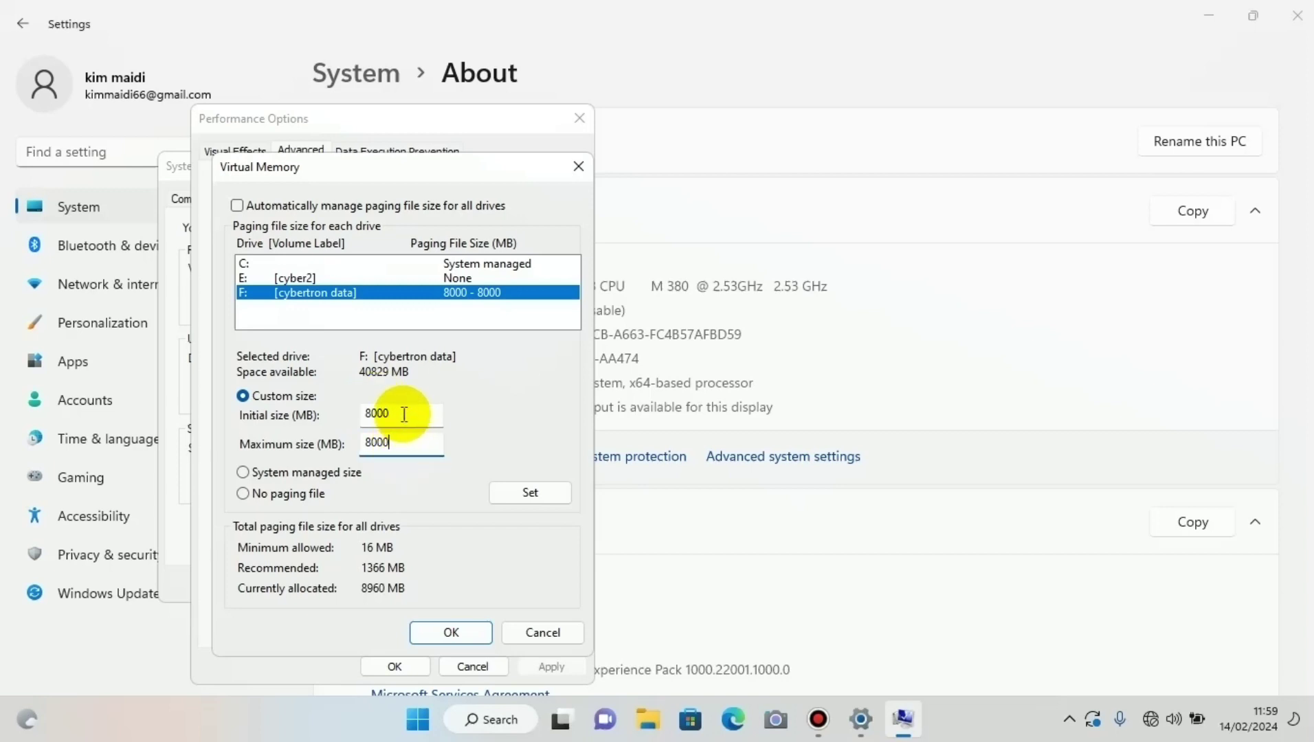
left_click(404, 414)
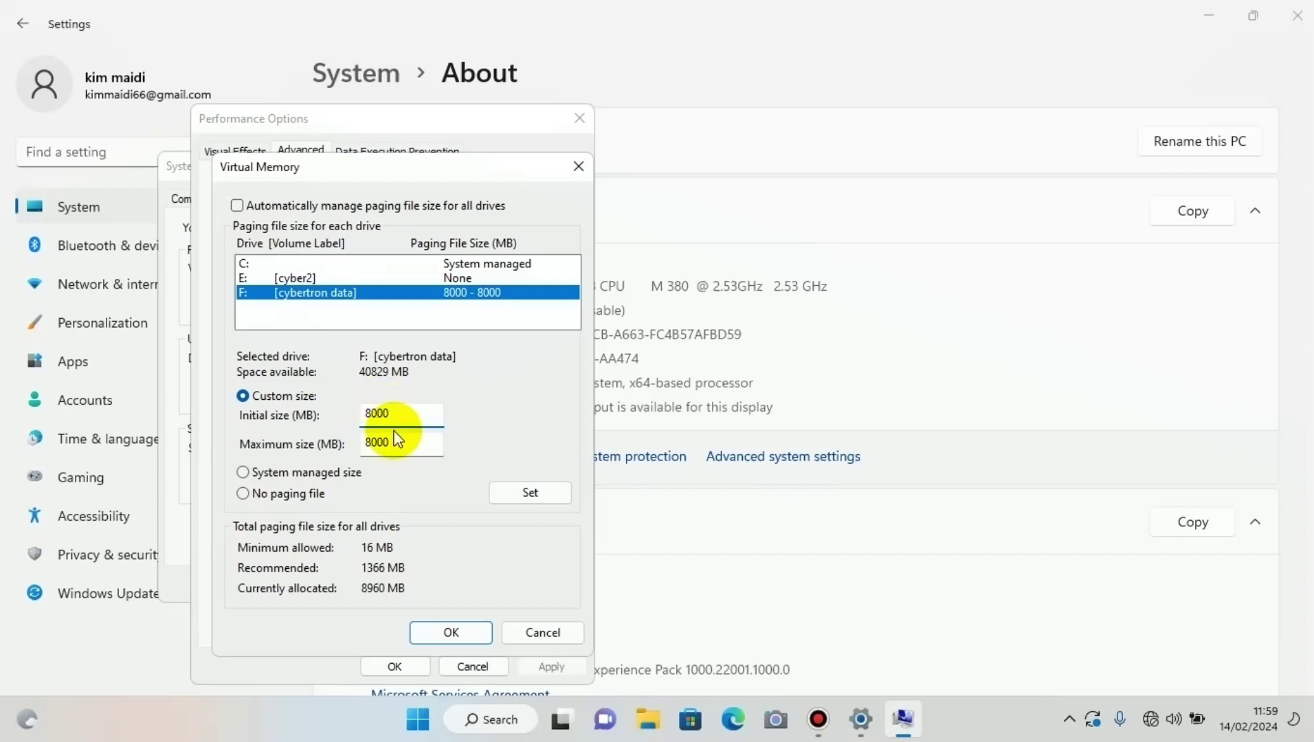
left_click(404, 443)
left_click(405, 413)
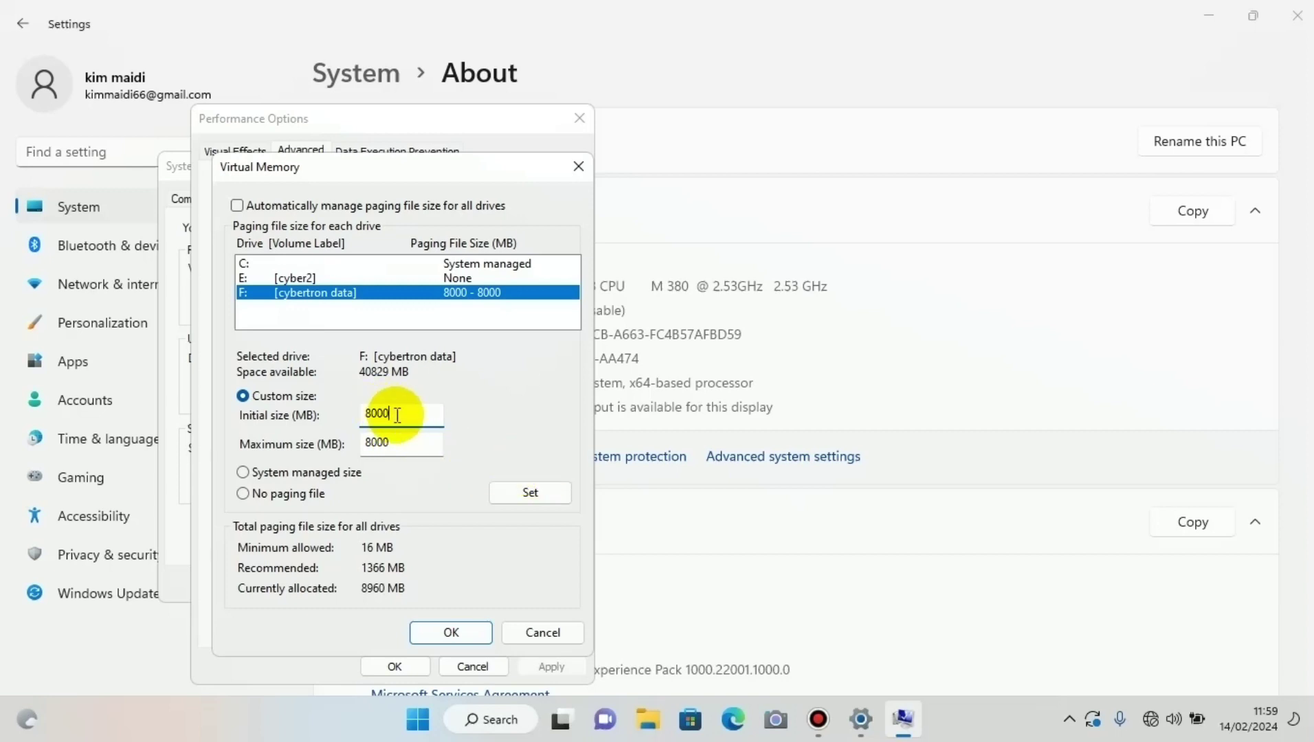
left_click(532, 494)
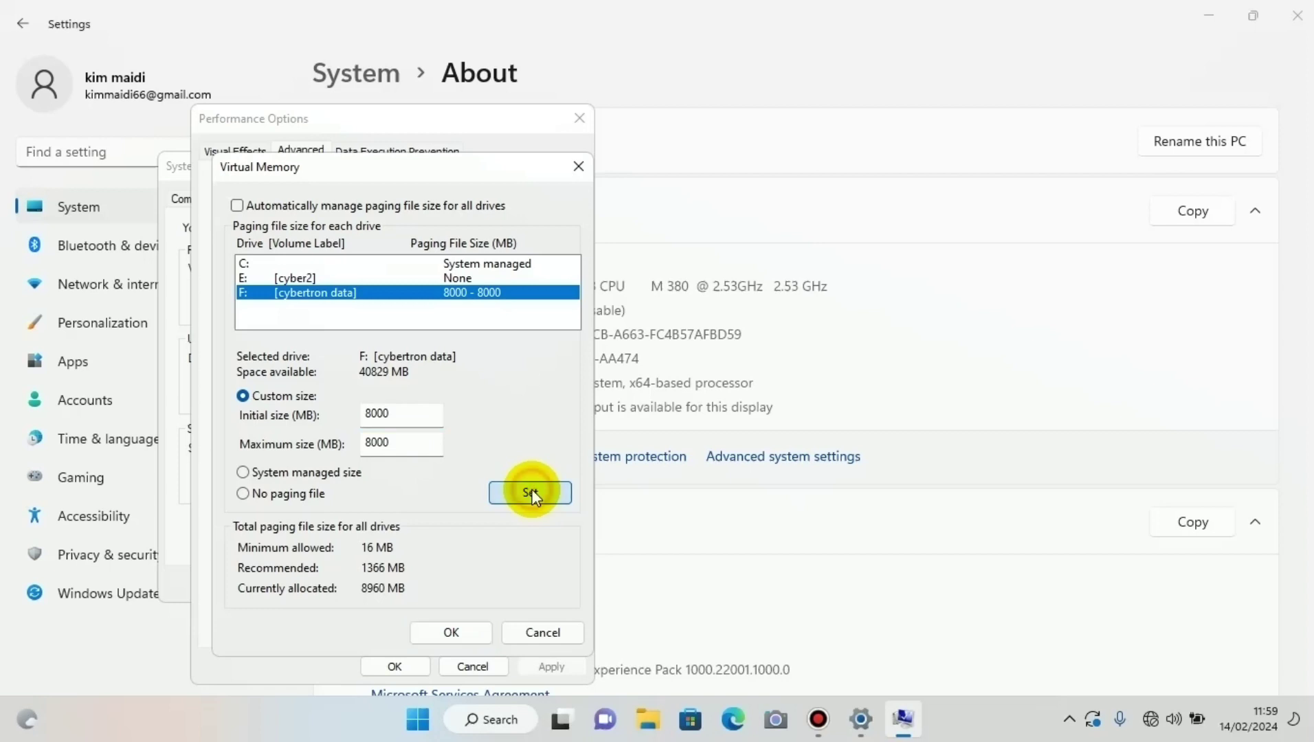
left_click(454, 632)
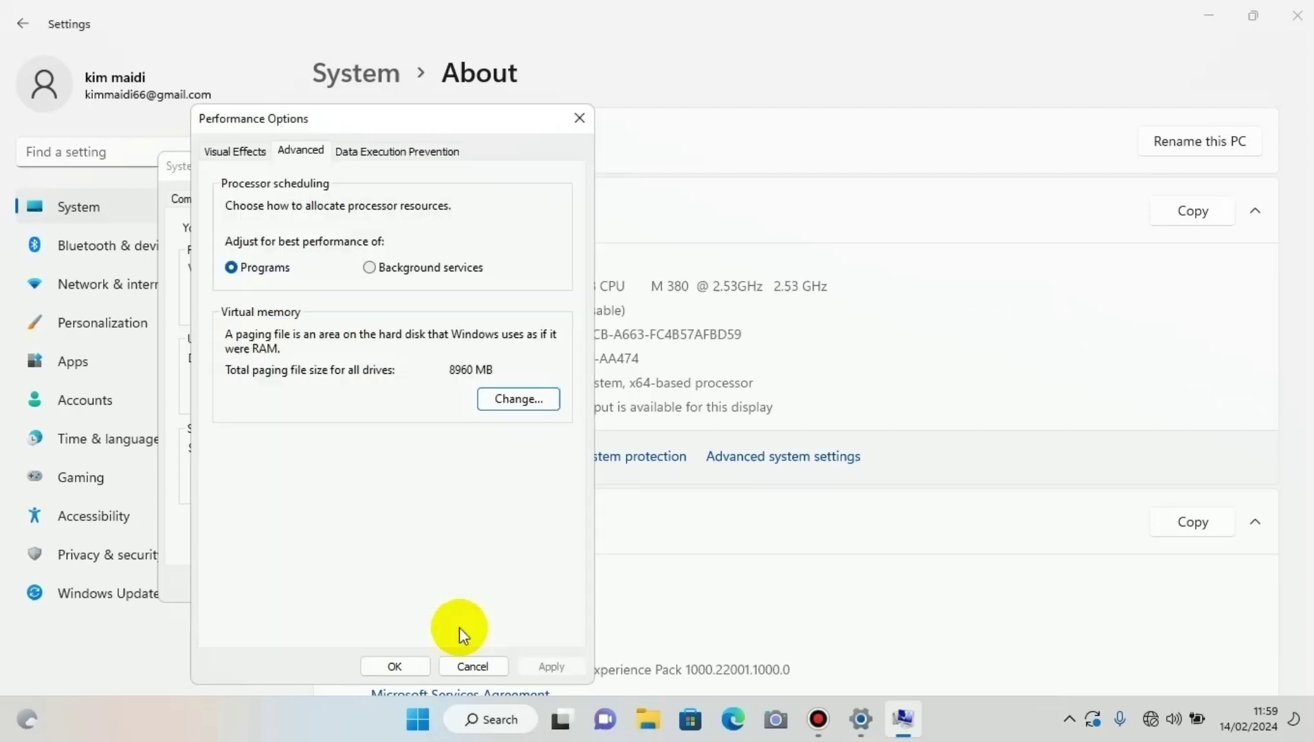
Close the Performance Options, System Properties and Settings windows.
left_click(587, 121)
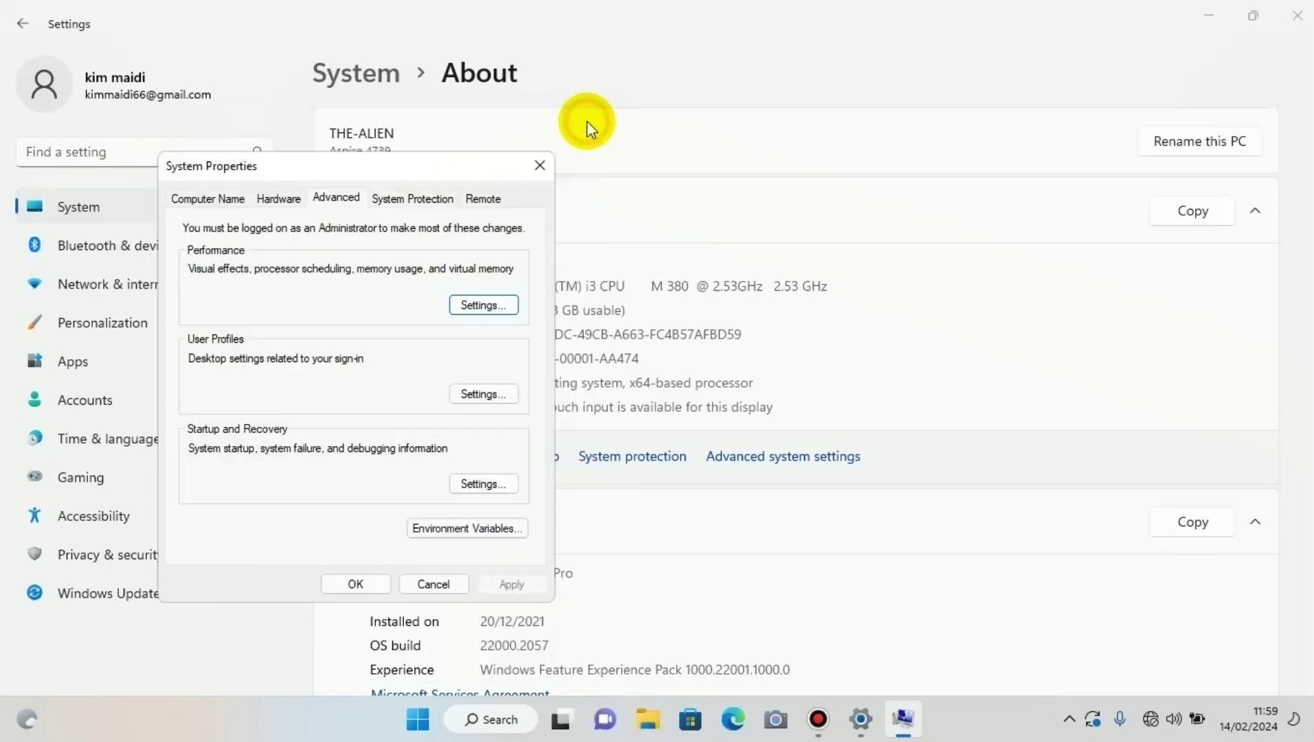
left_click(541, 166)
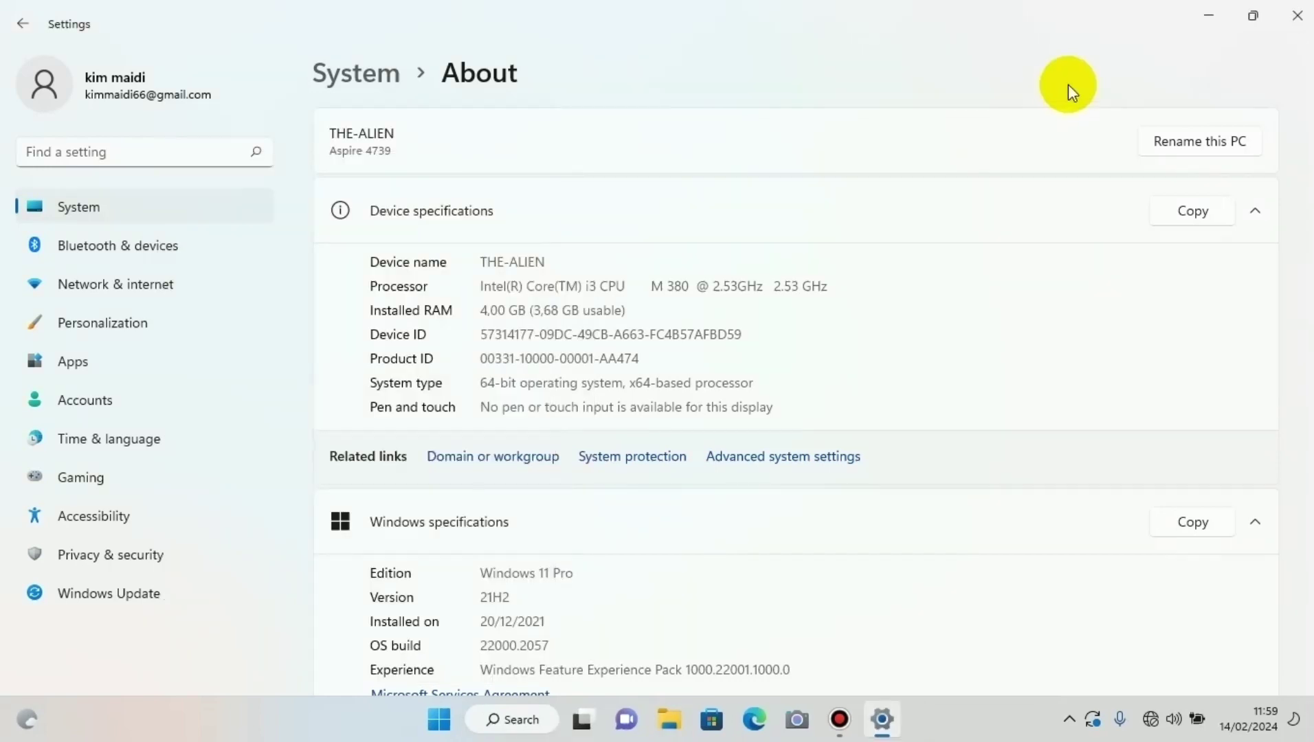
left_click(1298, 15)
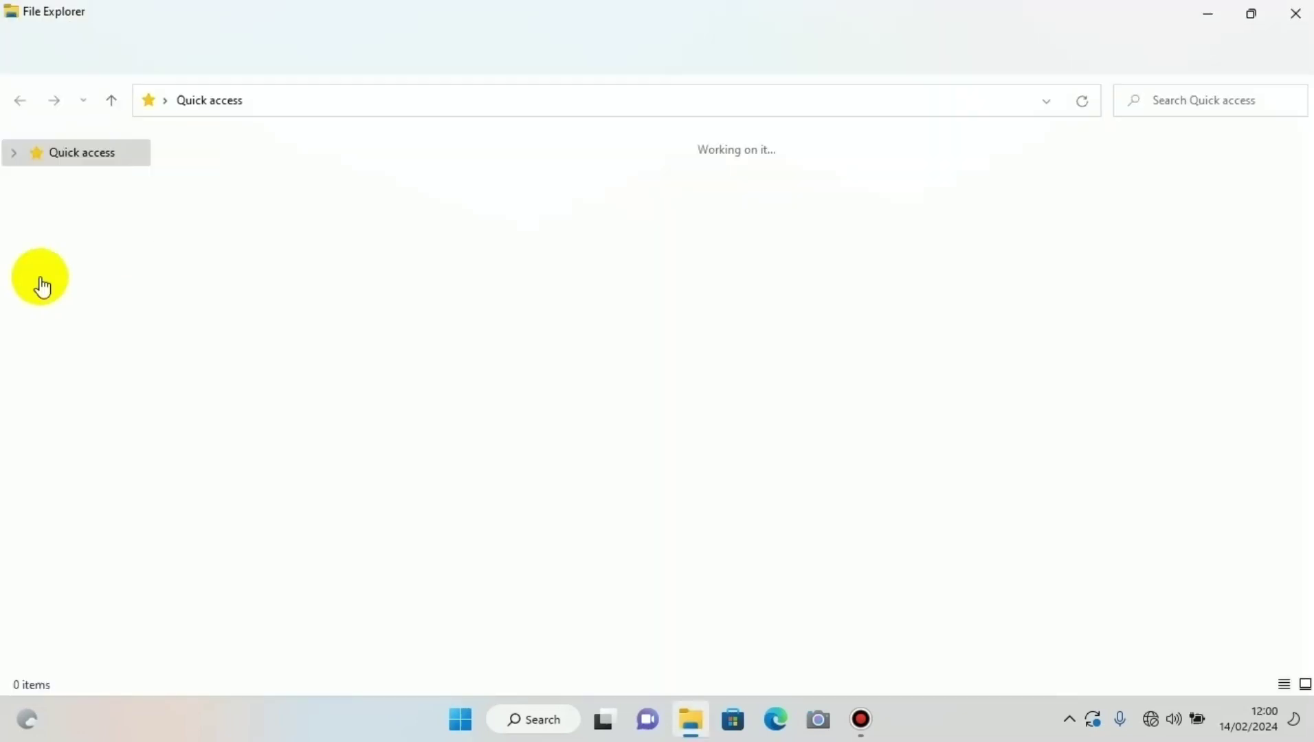
View the drives under This PC in File Explorer, close it, and briefly open and close Firefox.
left_click(68, 439)
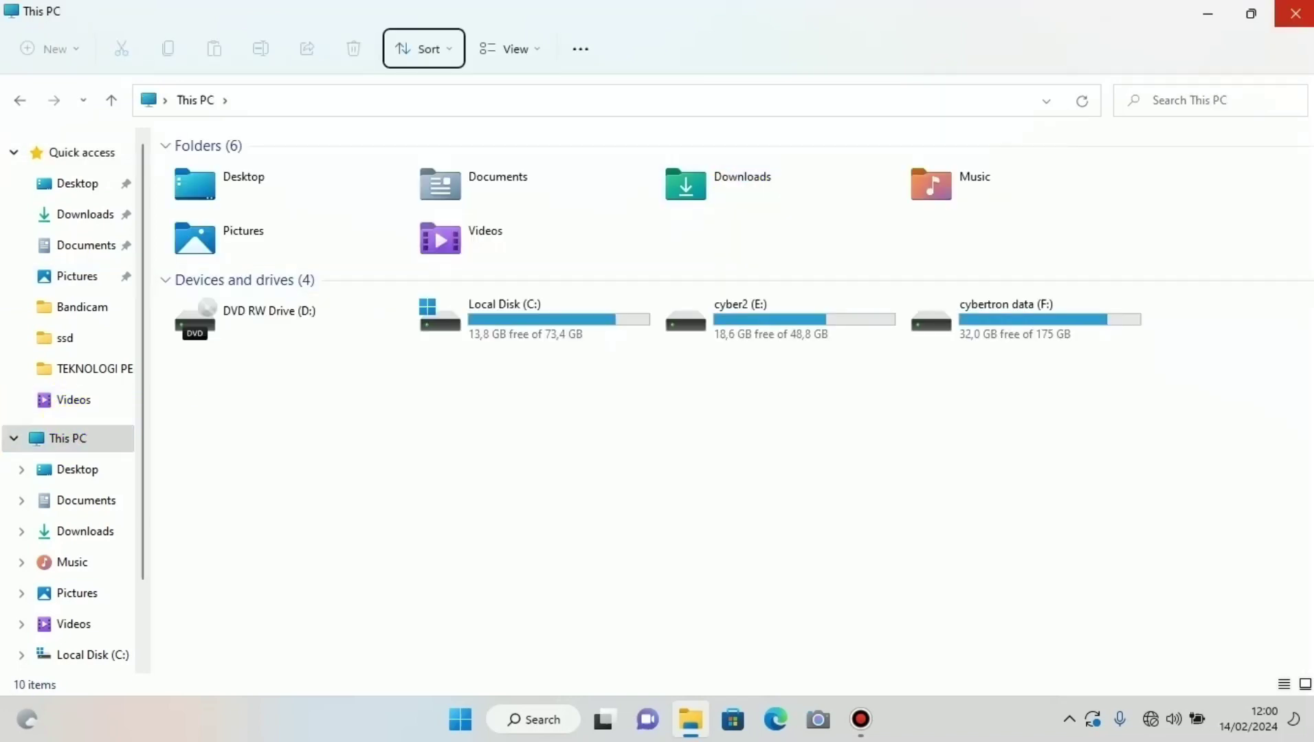
left_click(1297, 14)
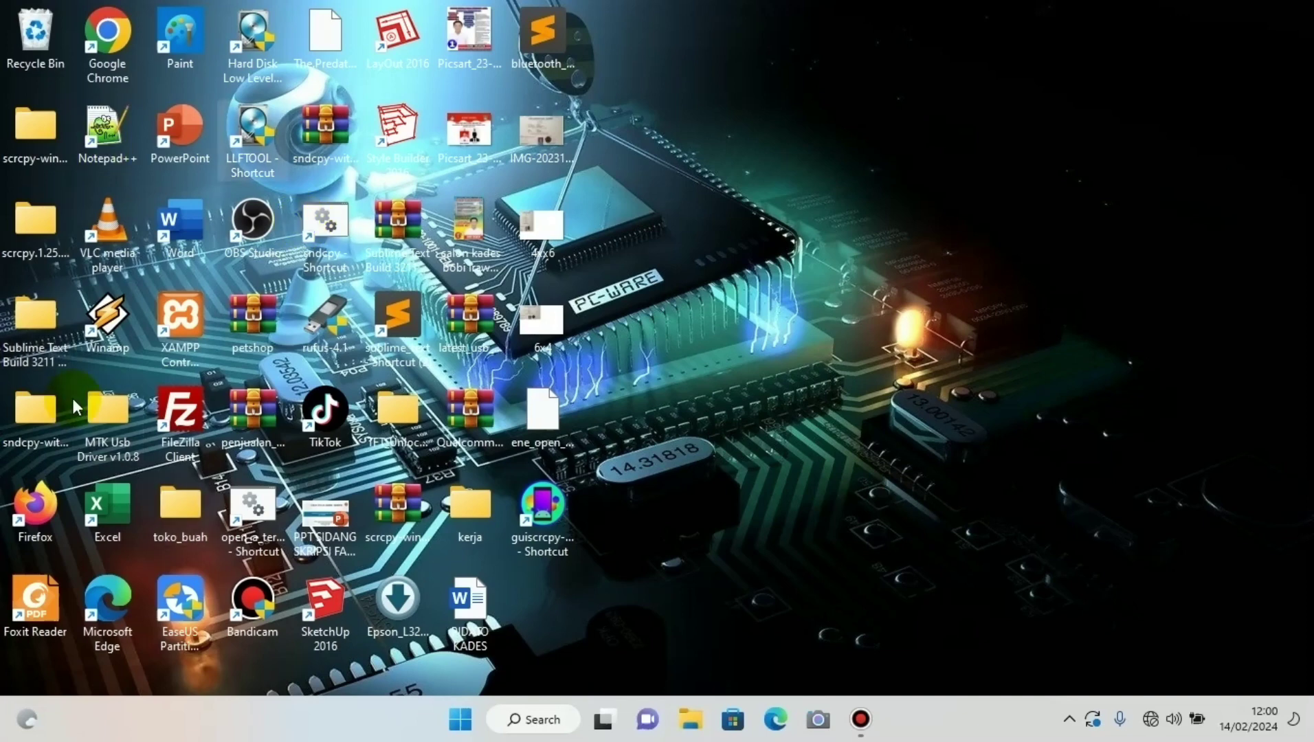
double_click(27, 517)
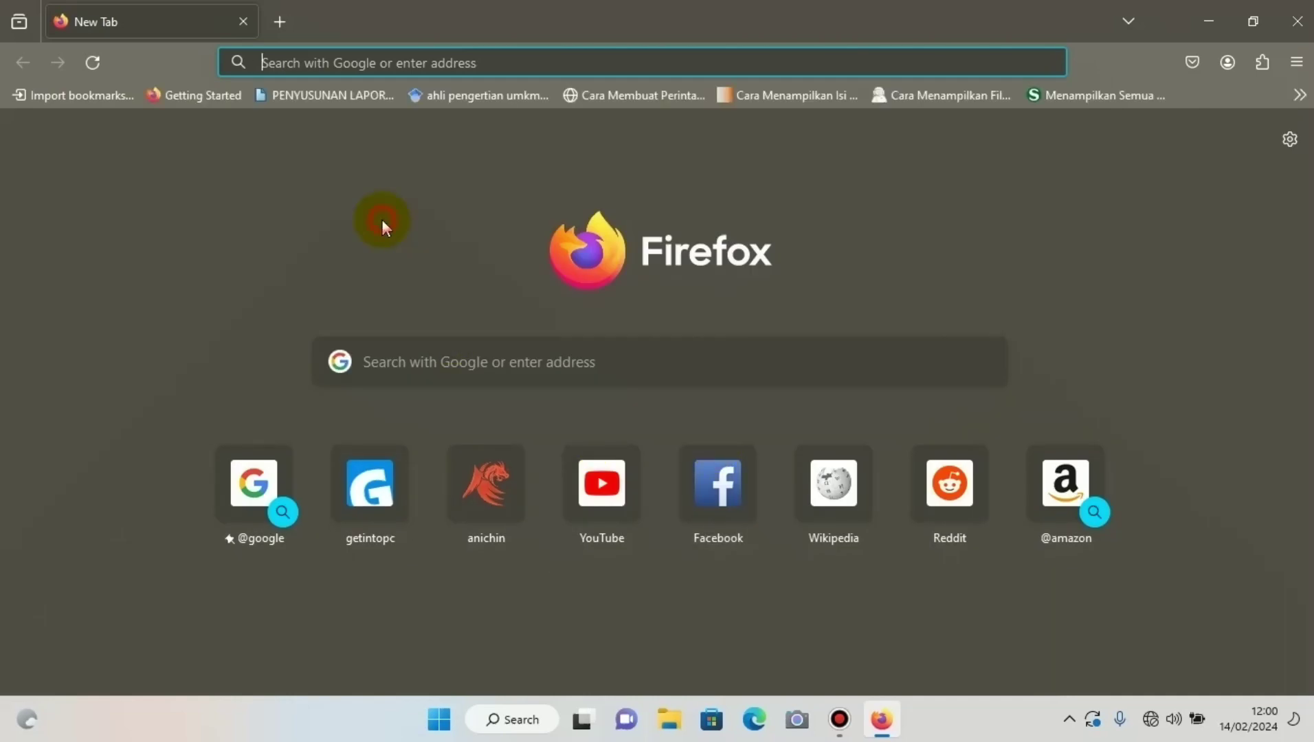
left_click(1299, 21)
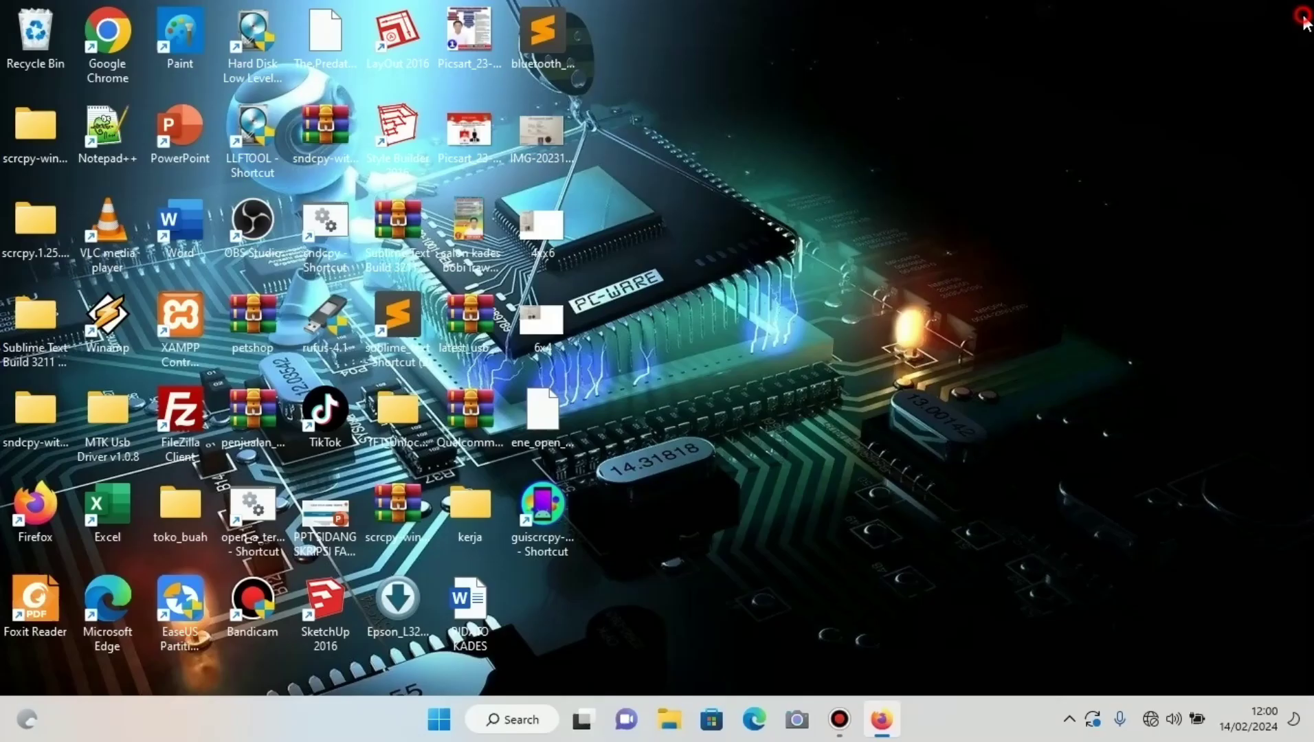
right_click(790, 214)
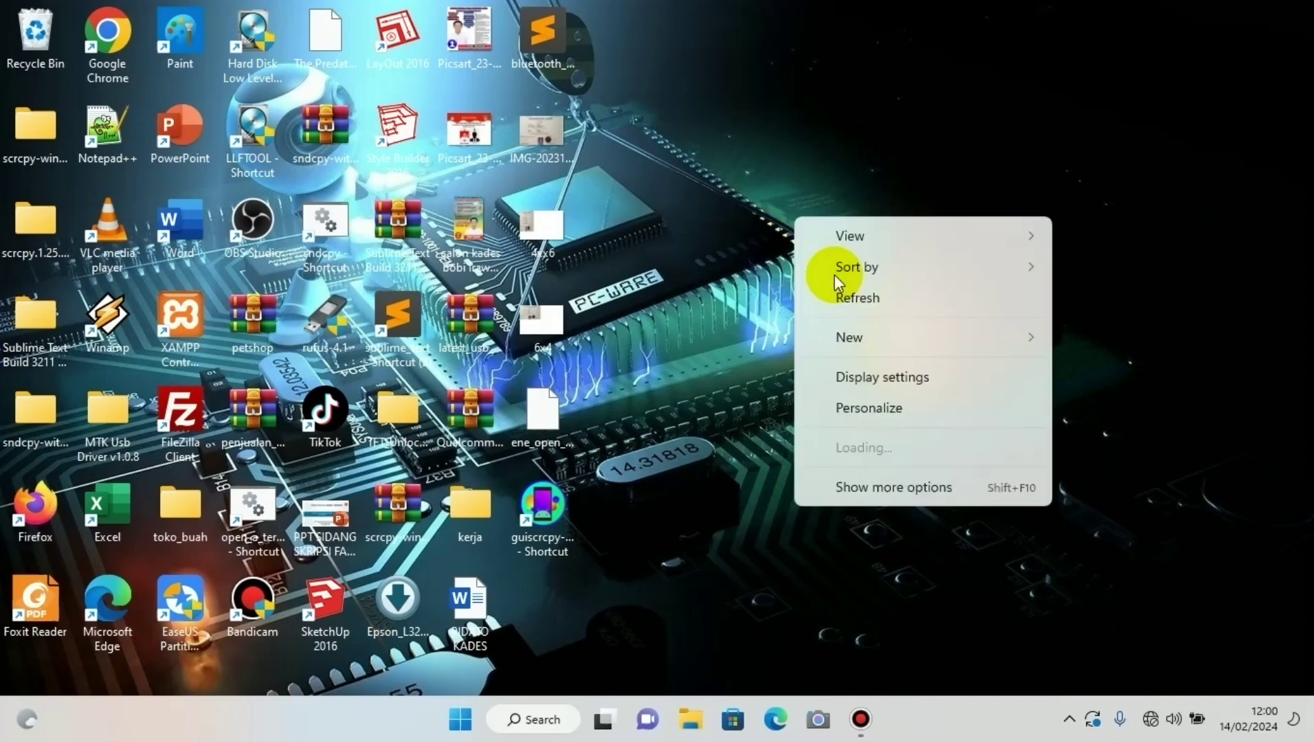
left_click(788, 66)
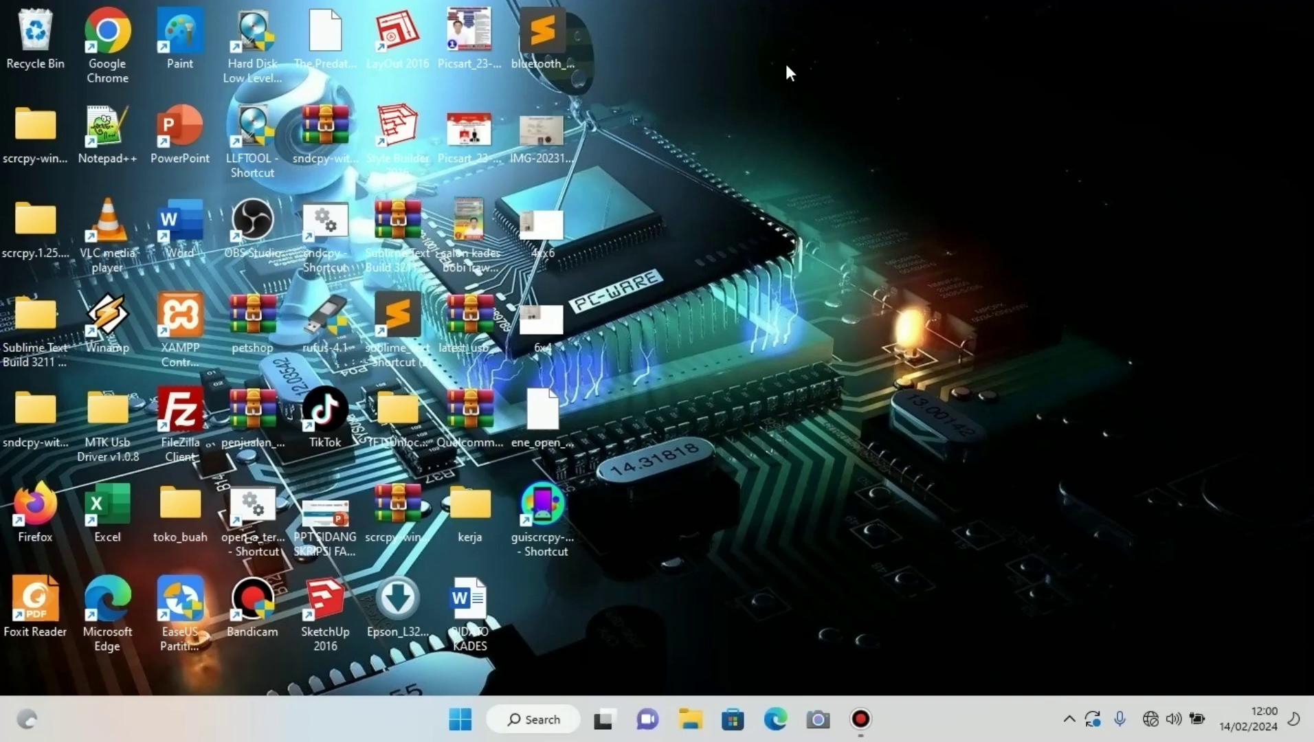